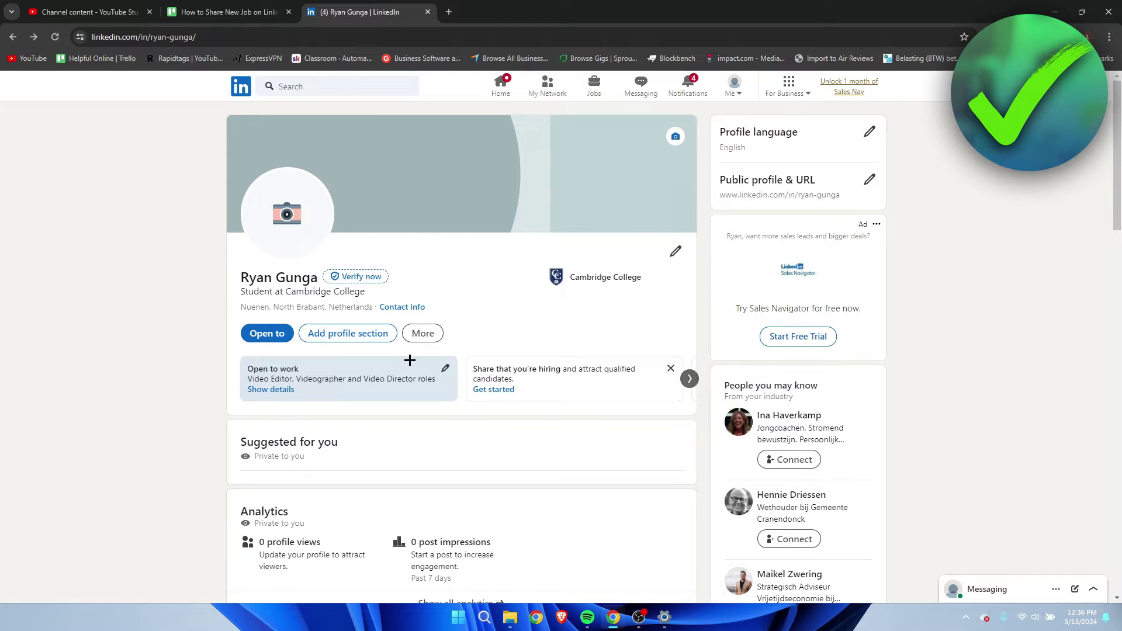
# Open the Add to profile dialog listing Core sections such as Add position.
pyautogui.click(341, 335)
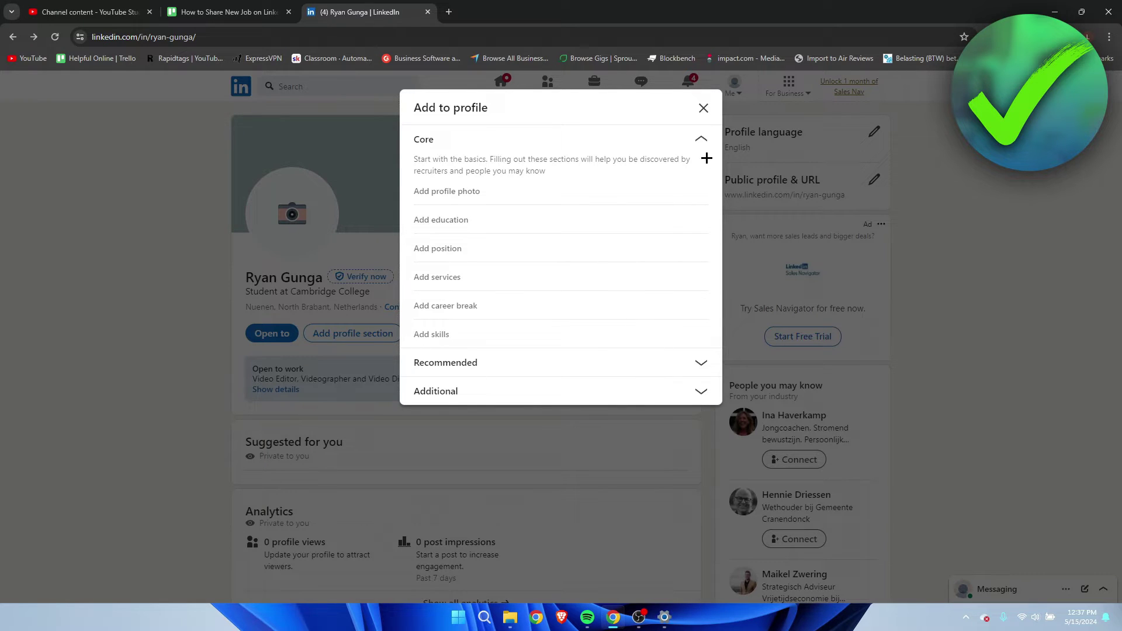
# Collapse and re-expand the Core group in the Add to profile dialog.
pyautogui.click(702, 143)
pyautogui.click(526, 146)
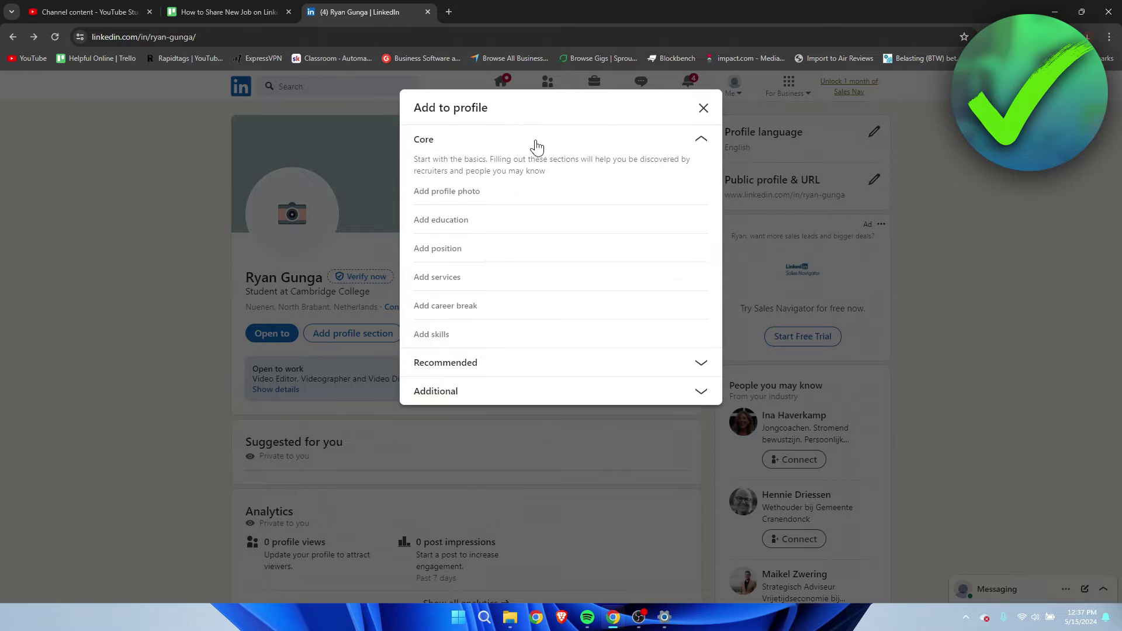
pyautogui.click(451, 256)
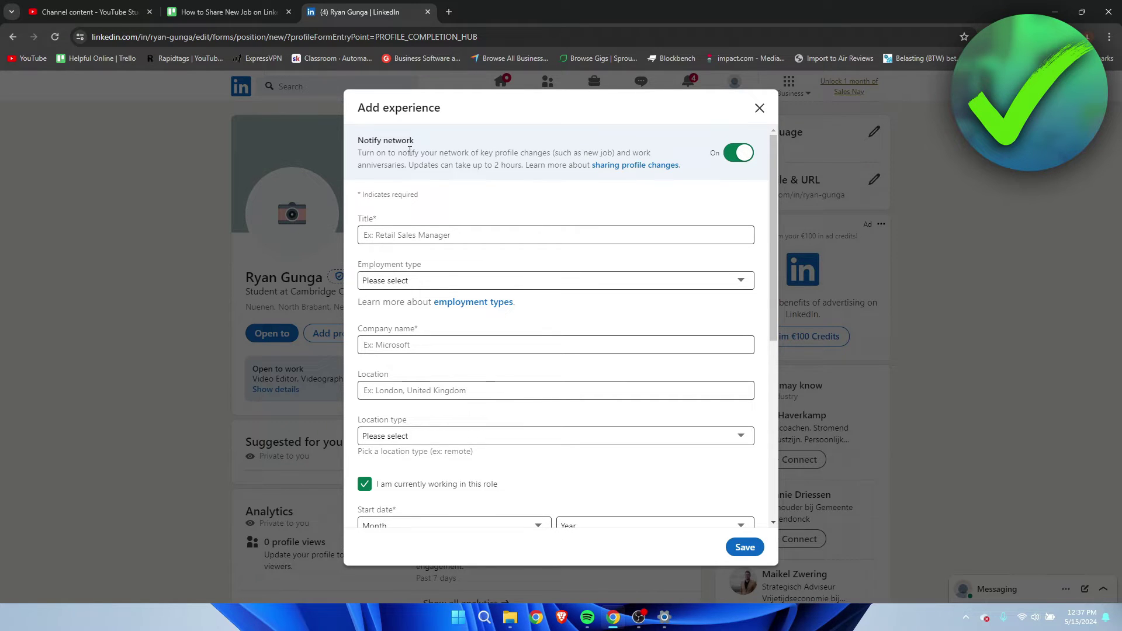
pyautogui.click(398, 230)
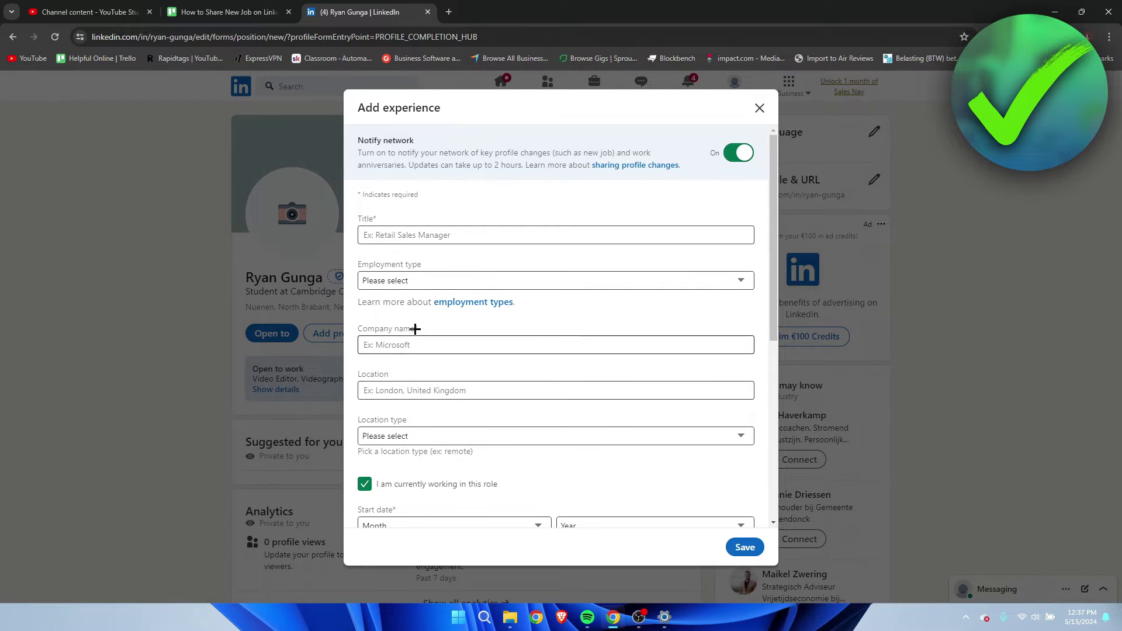
pyautogui.moveTo(411, 328); pyautogui.dragTo(417, 338)
pyautogui.click(435, 328)
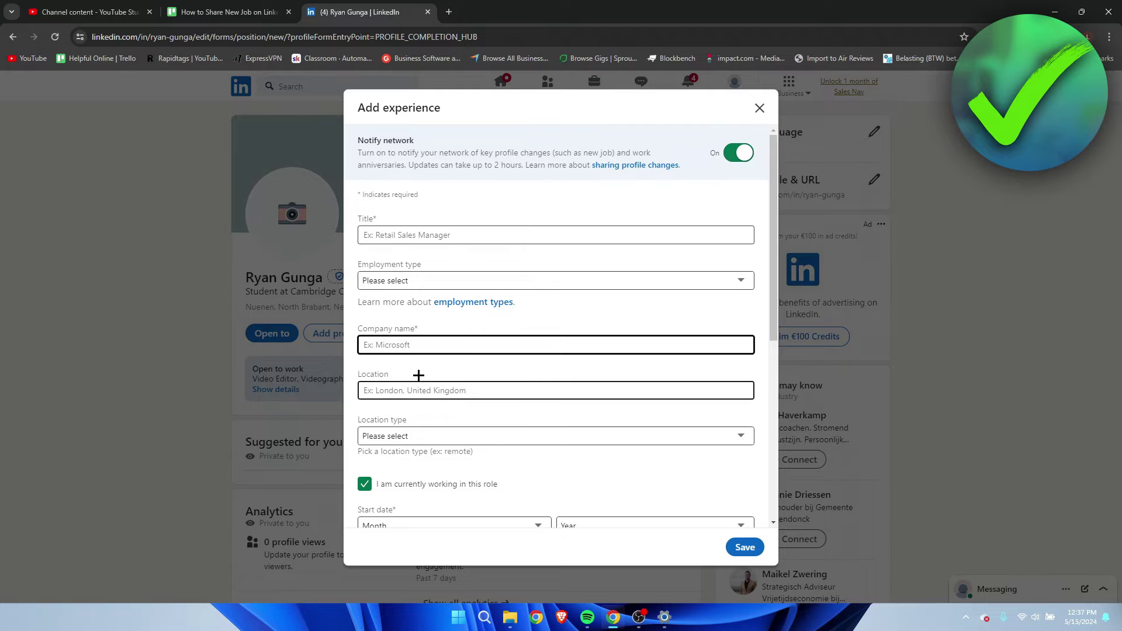
pyautogui.scroll(-6, 503, 401)
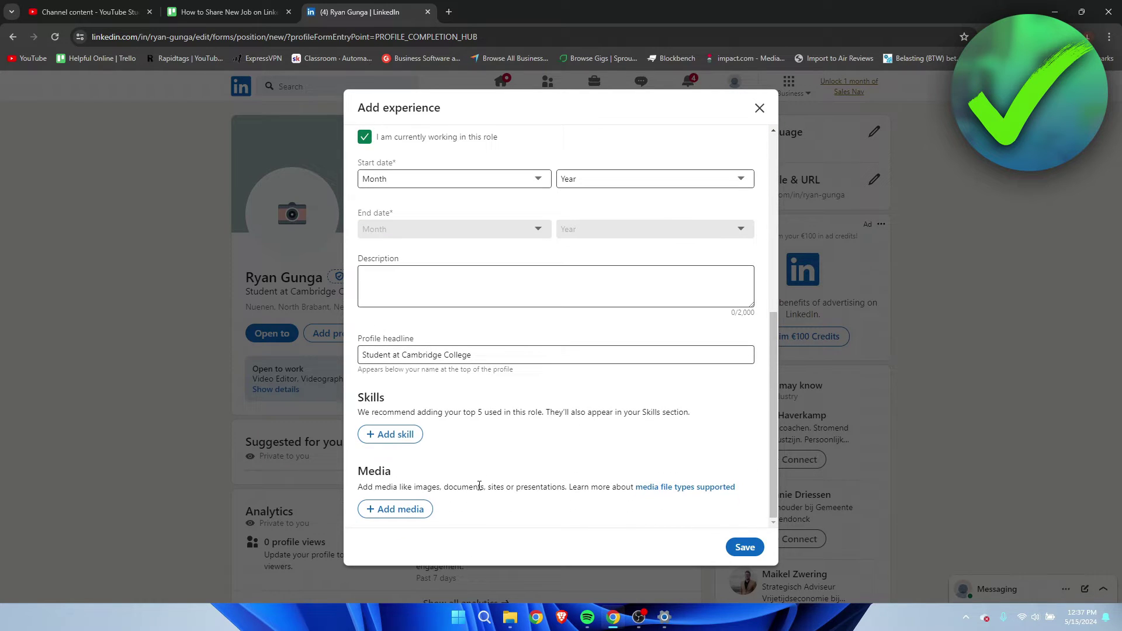
pyautogui.scroll(6, 479, 486)
# Enter 'Video Editor' as the title and set the employment type to Full-time.
pyautogui.click(435, 239)
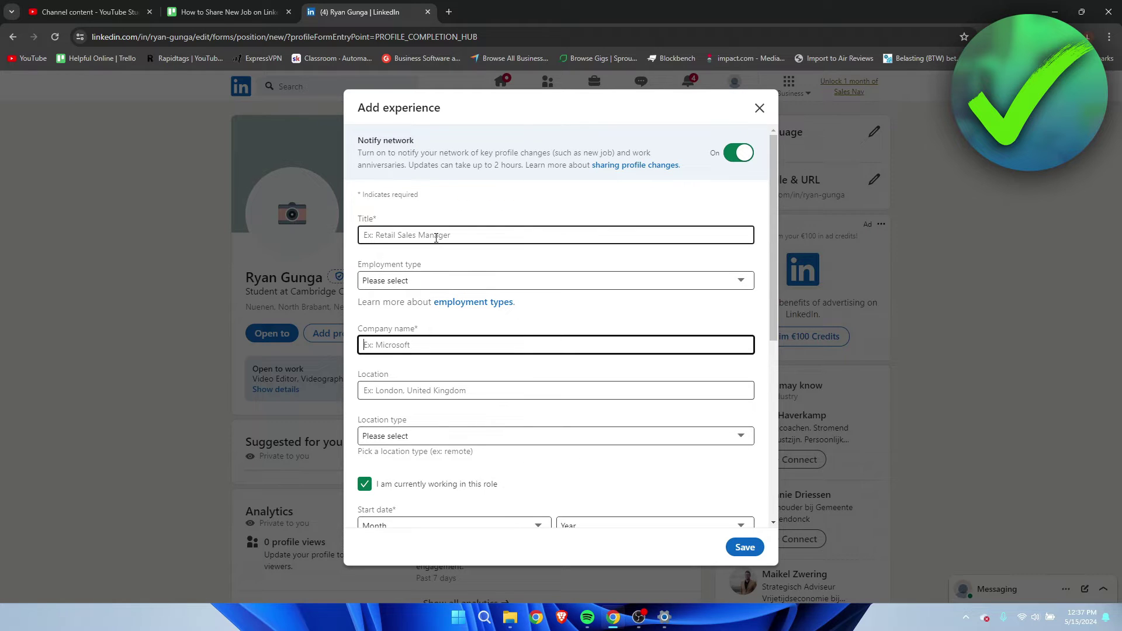
pyautogui.write('Video Editor')
pyautogui.press('Tab')
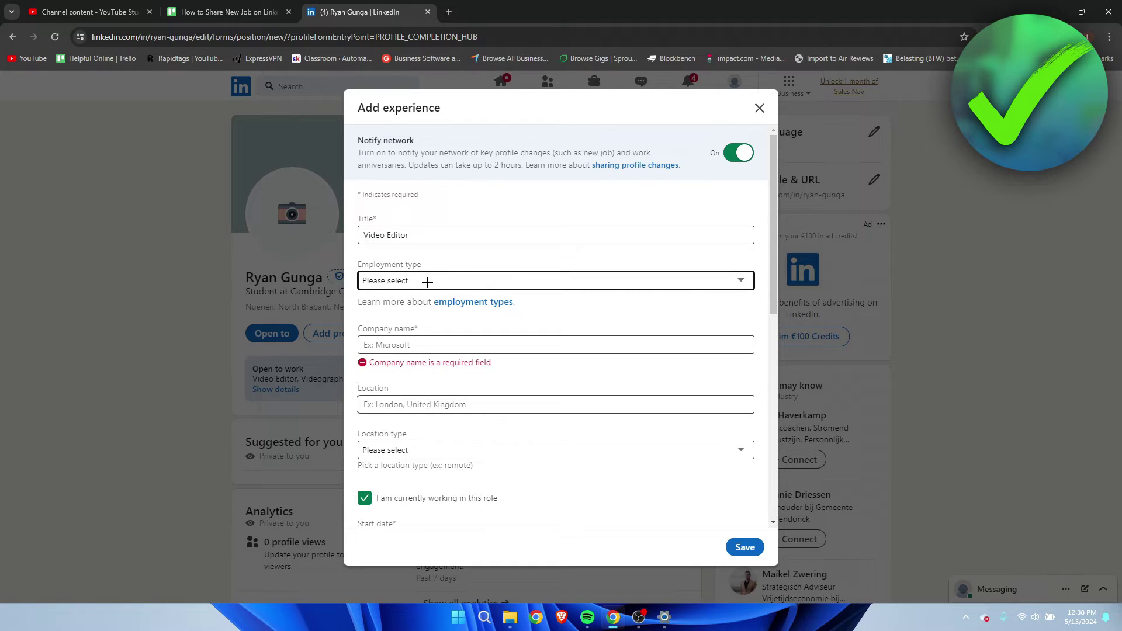
pyautogui.click(427, 282)
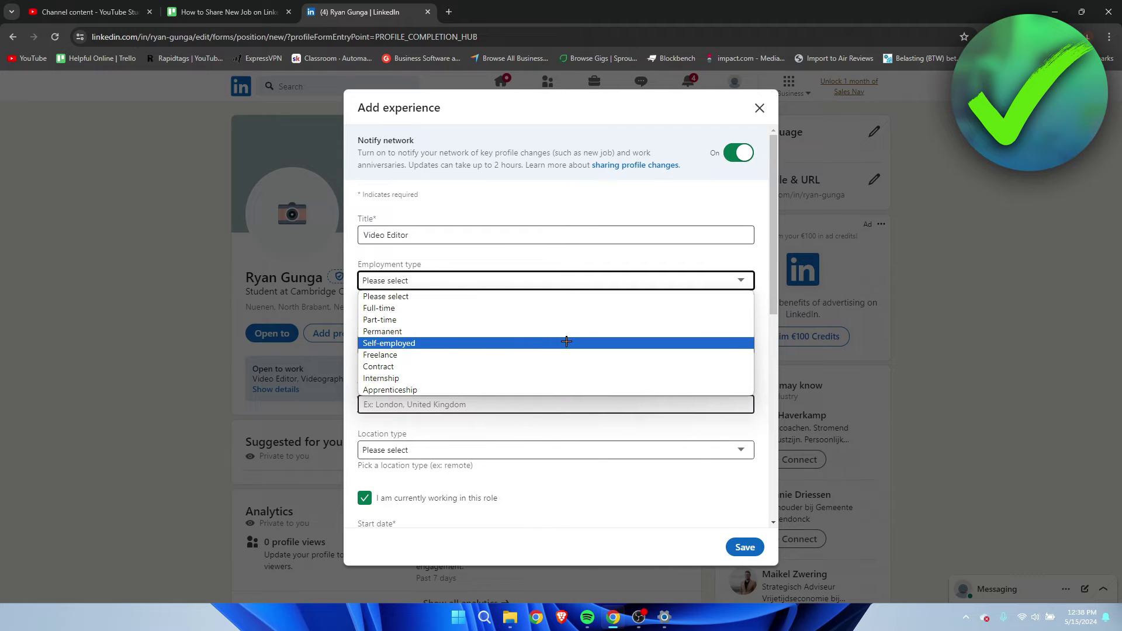
pyautogui.click(717, 341)
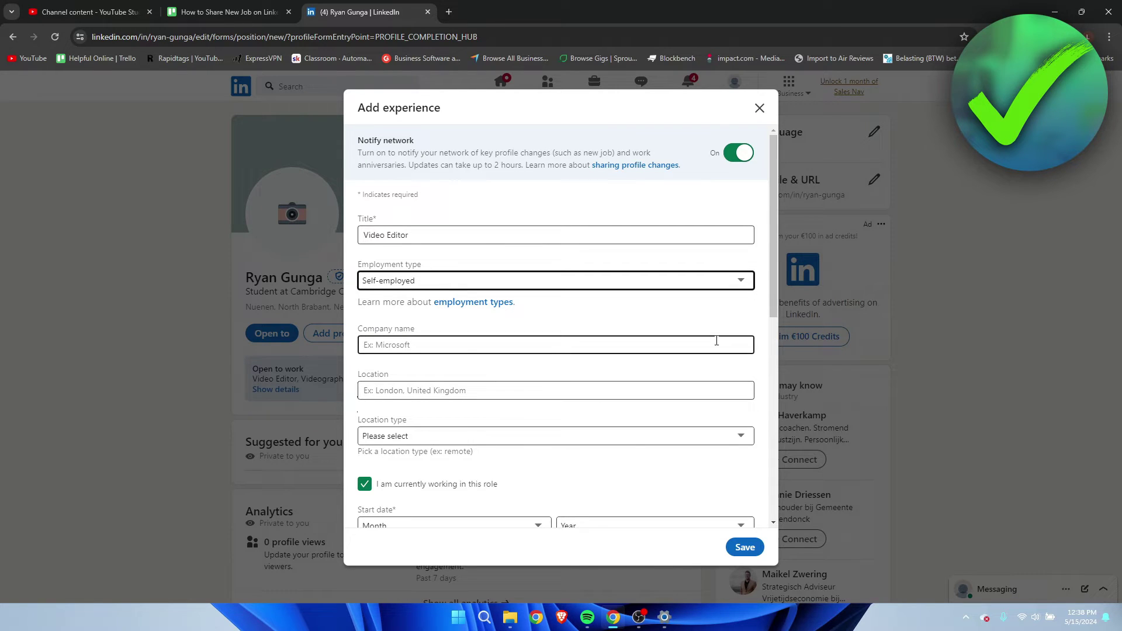
pyautogui.click(459, 345)
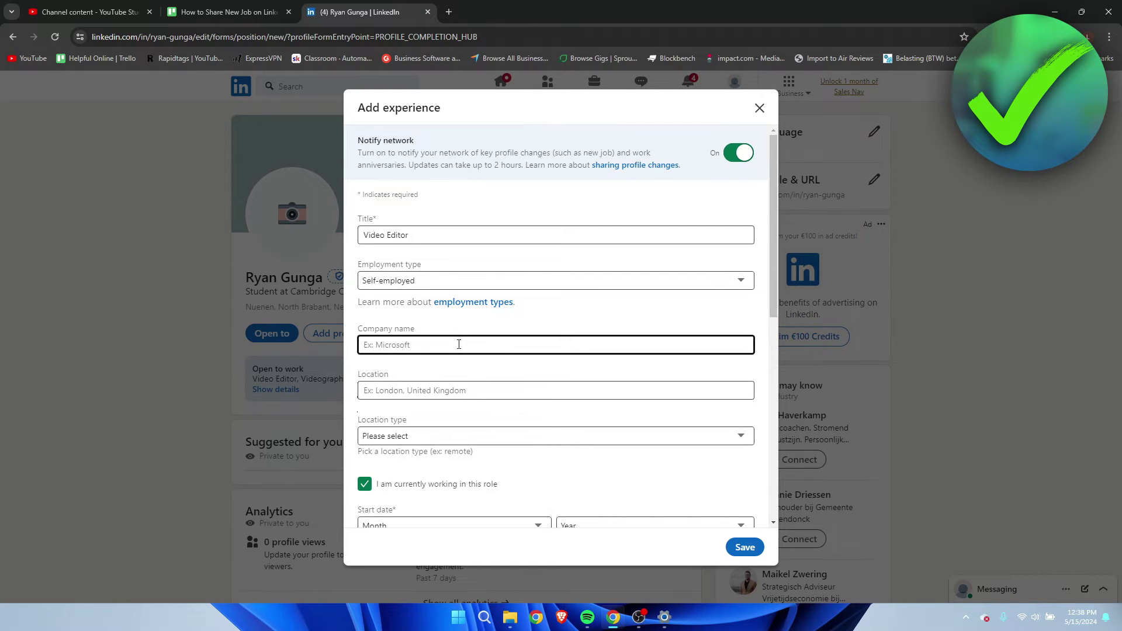
pyautogui.click(444, 282)
pyautogui.click(438, 305)
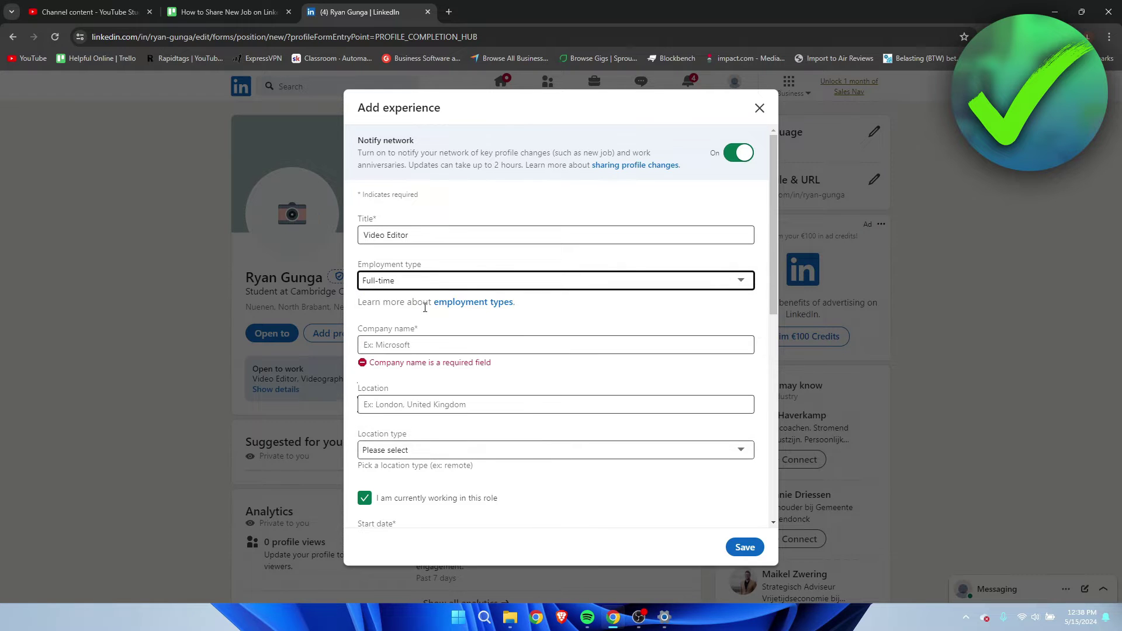
# Set the company to Microsoft by searching 'micr' in Company name.
pyautogui.click(440, 344)
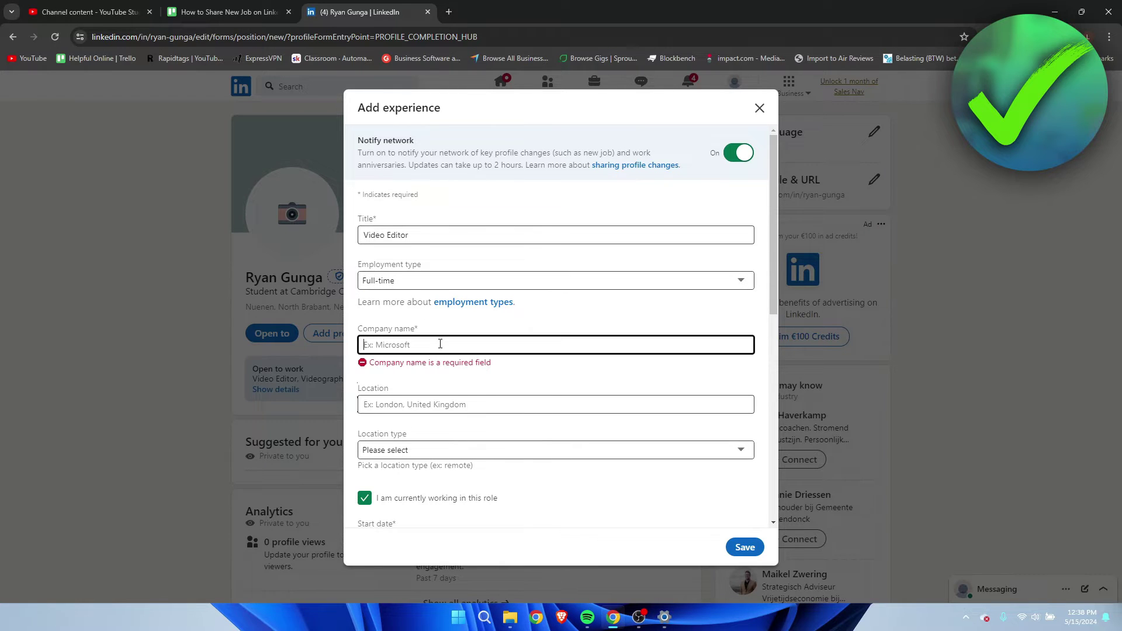
pyautogui.write('micr')
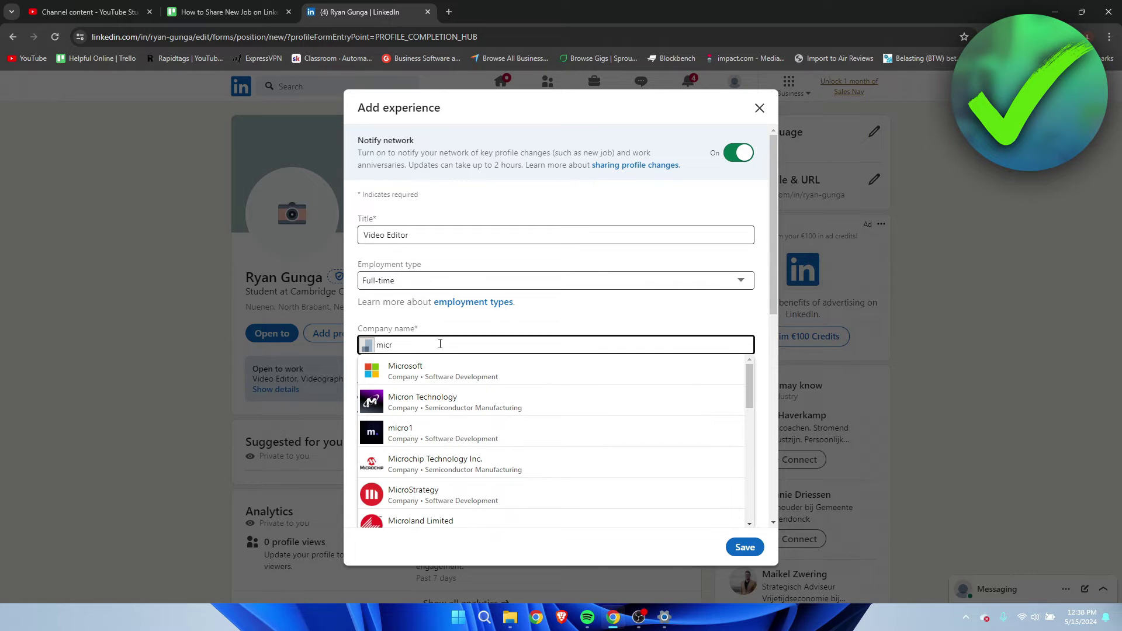
pyautogui.click(431, 368)
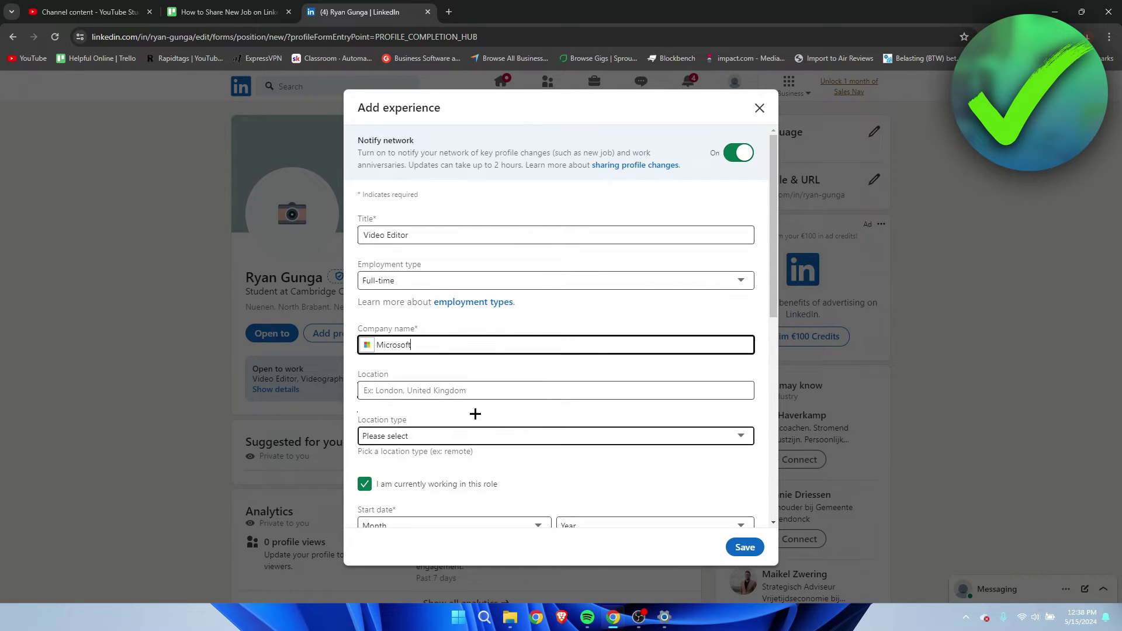
pyautogui.scroll(-1, 421, 391)
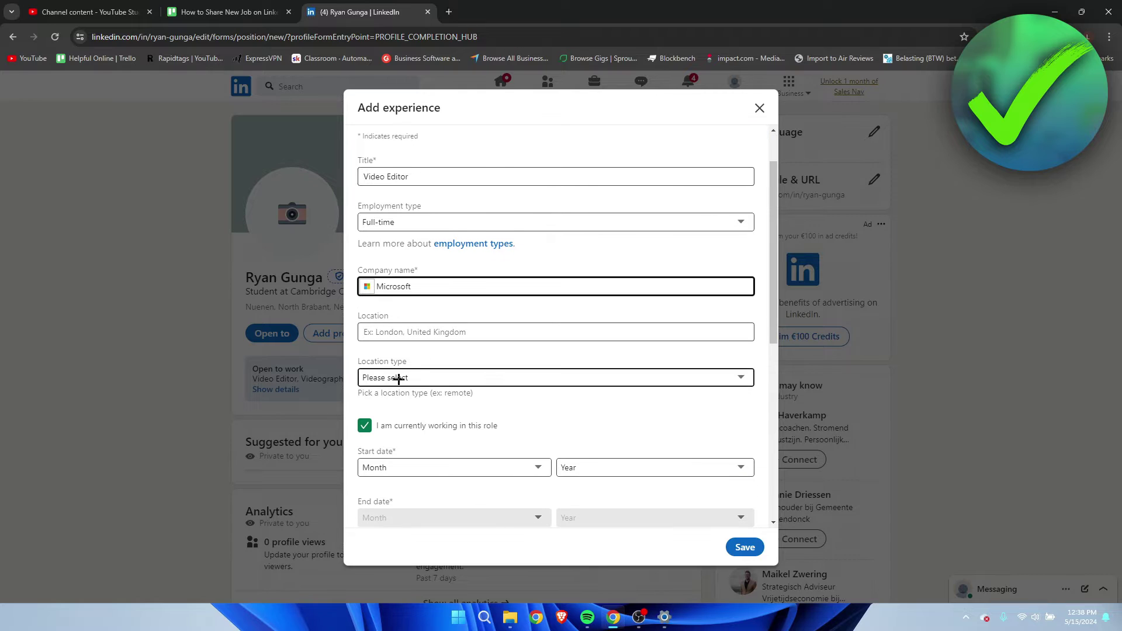
pyautogui.click(421, 377)
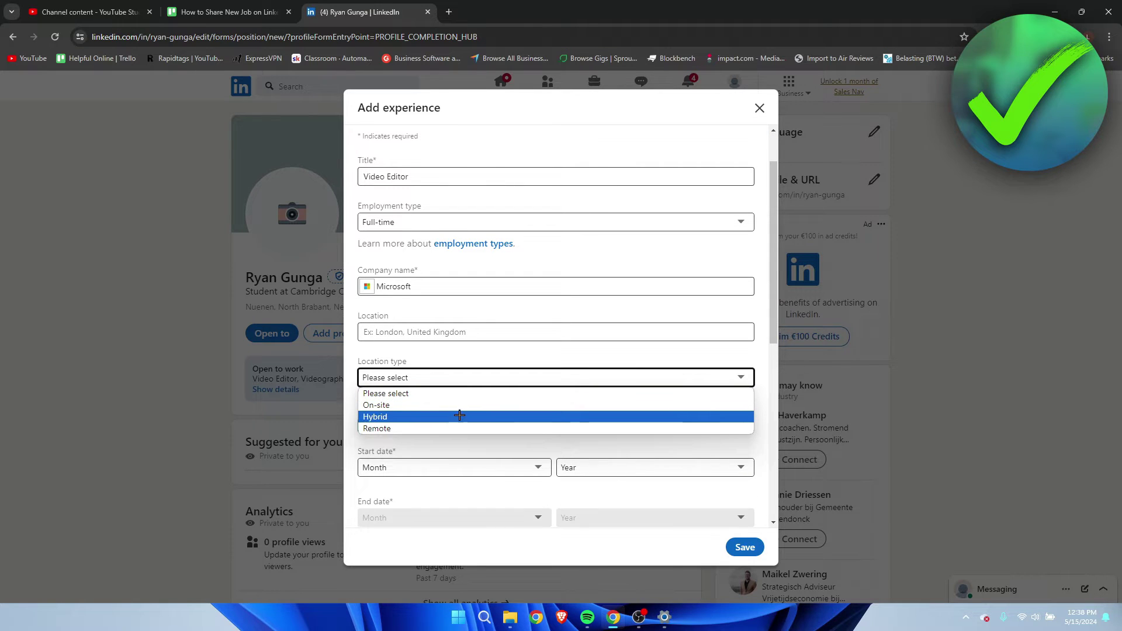
pyautogui.click(473, 358)
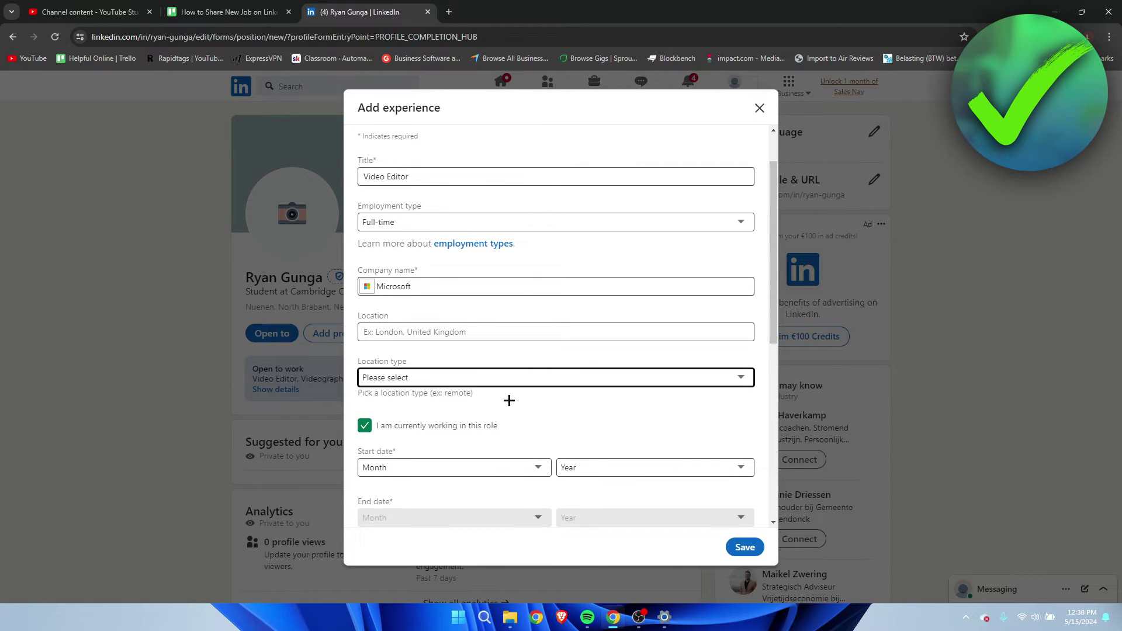
pyautogui.scroll(-2, 593, 423)
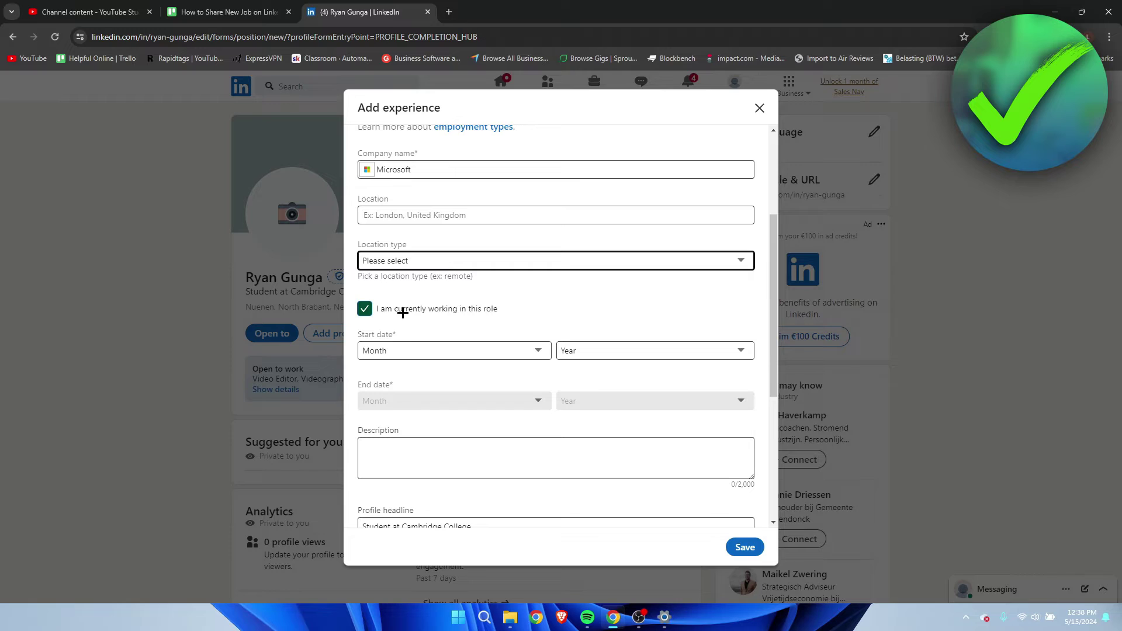
pyautogui.click(365, 307)
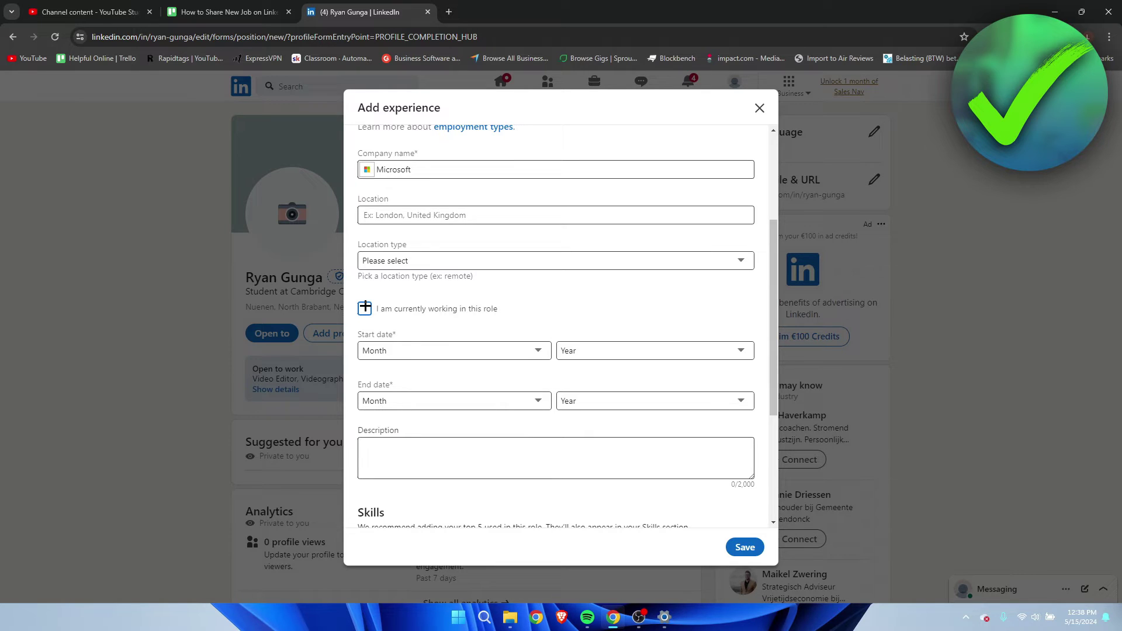
pyautogui.click(365, 307)
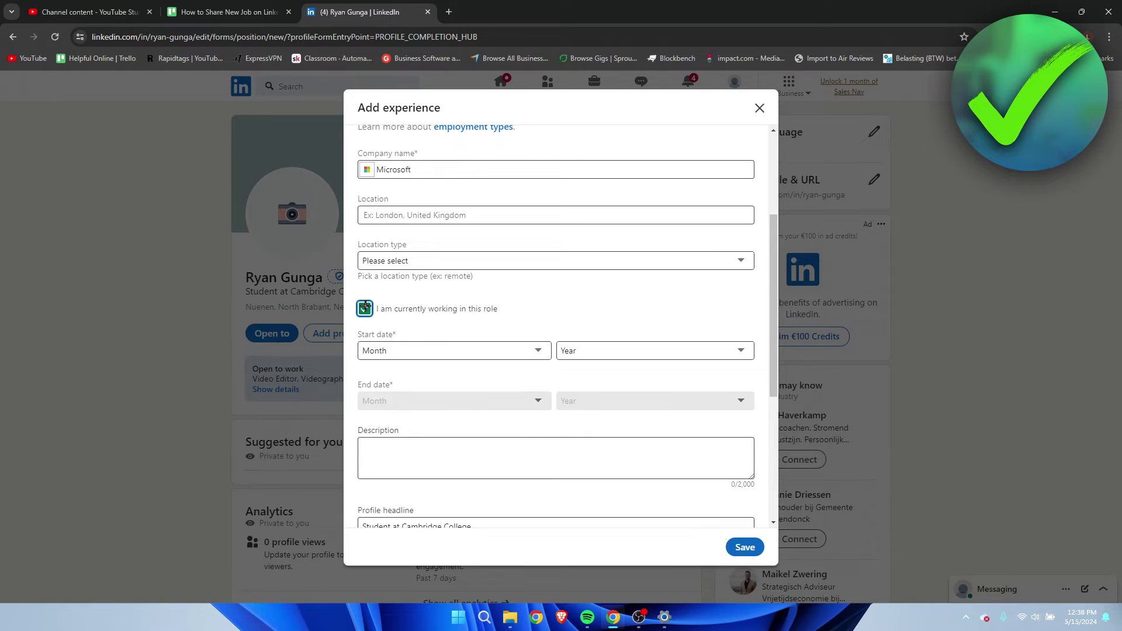
# Set the position's start date to March 2023.
pyautogui.click(440, 346)
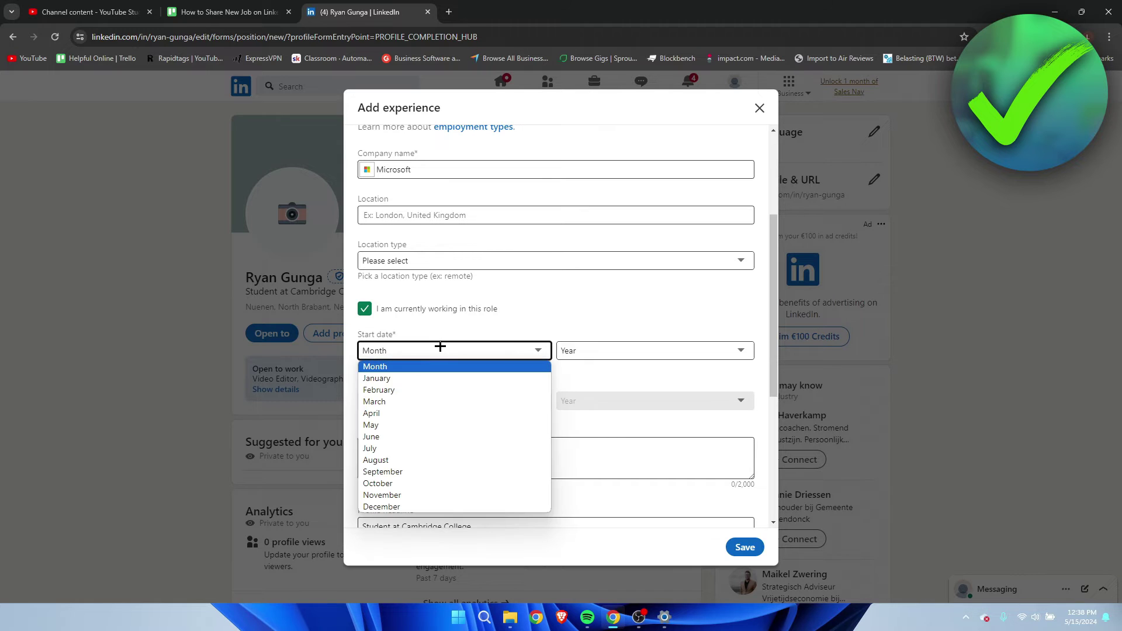
pyautogui.click(411, 403)
pyautogui.click(606, 353)
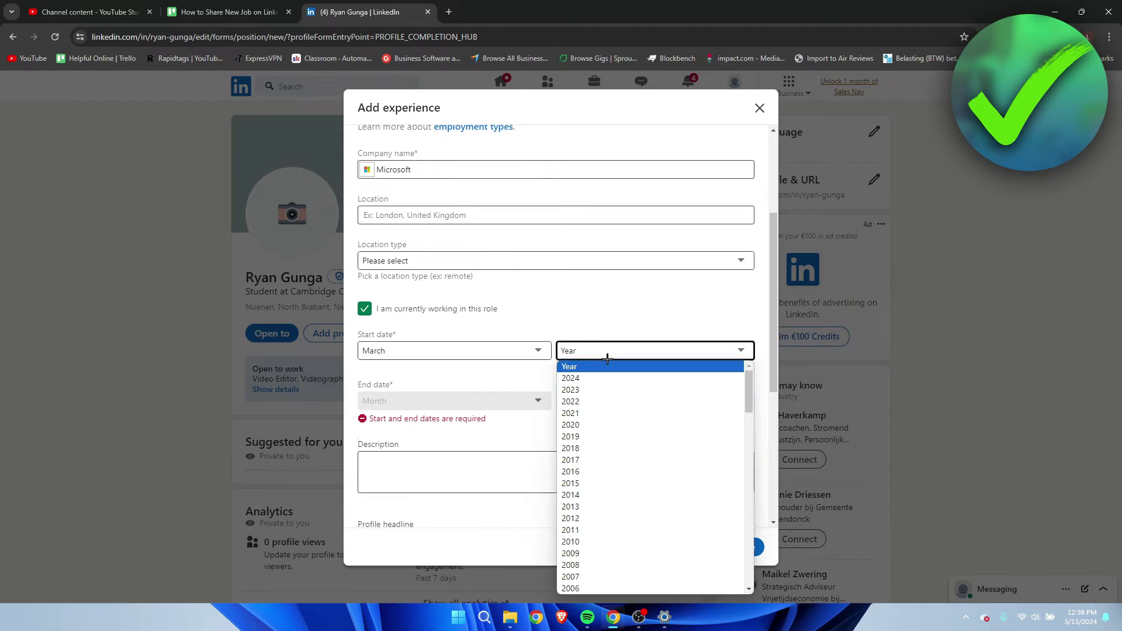
pyautogui.click(595, 390)
pyautogui.scroll(-2, 549, 428)
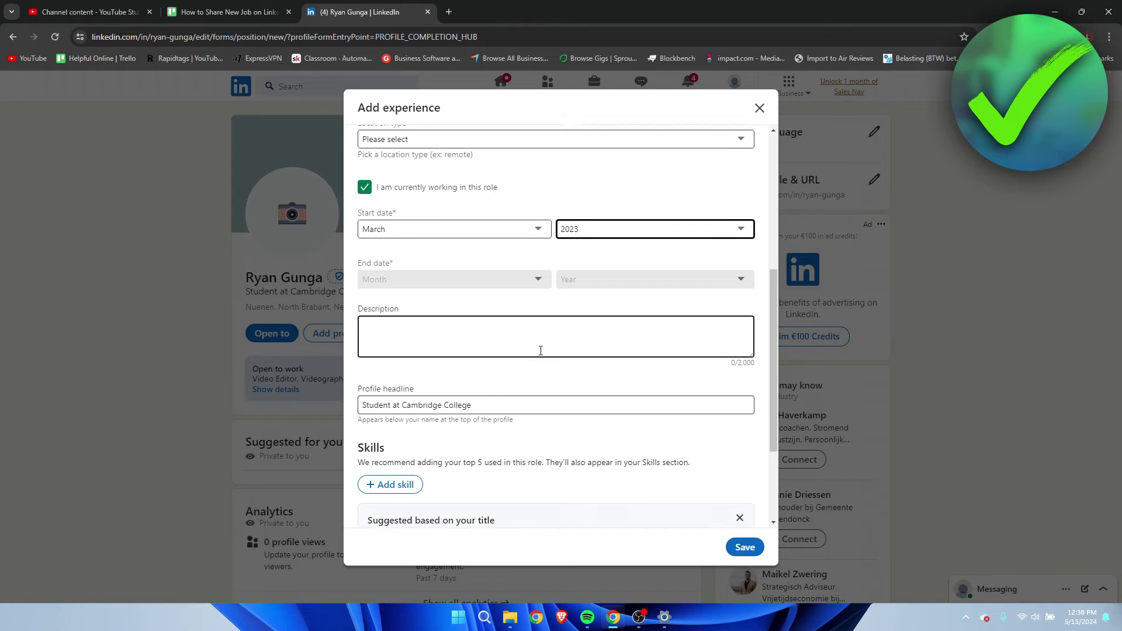
pyautogui.scroll(-1, 417, 351)
# Replace the profile headline with 'video editor for microsoft'.
pyautogui.click(473, 352)
pyautogui.moveTo(473, 352); pyautogui.dragTo(295, 343)
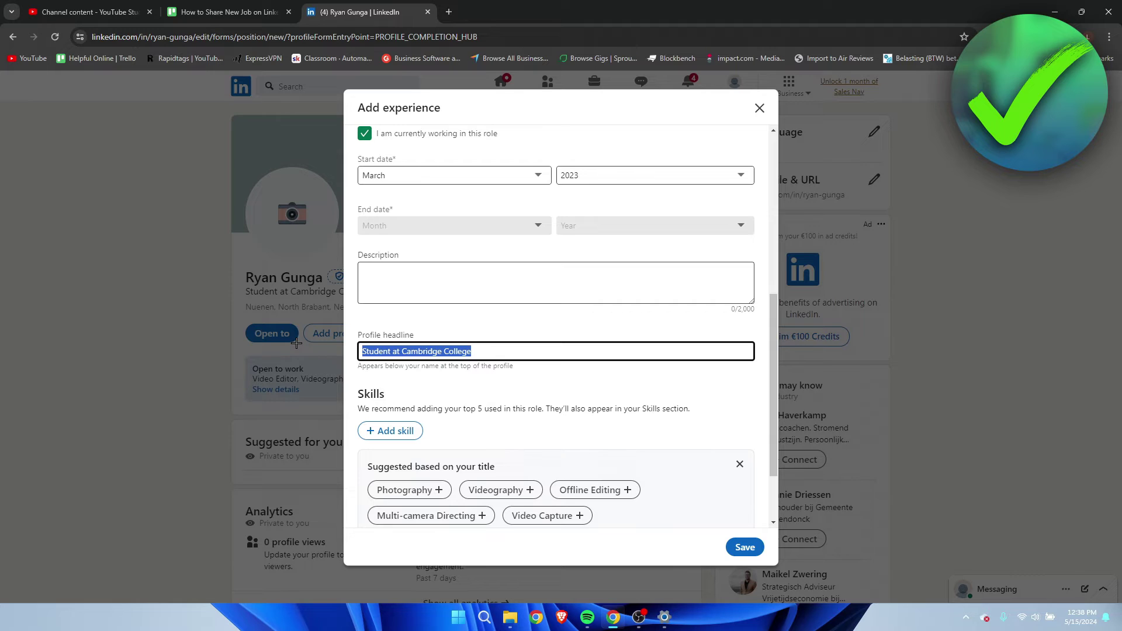
pyautogui.write('video editor for microsoft')
pyautogui.scroll(-2, 405, 308)
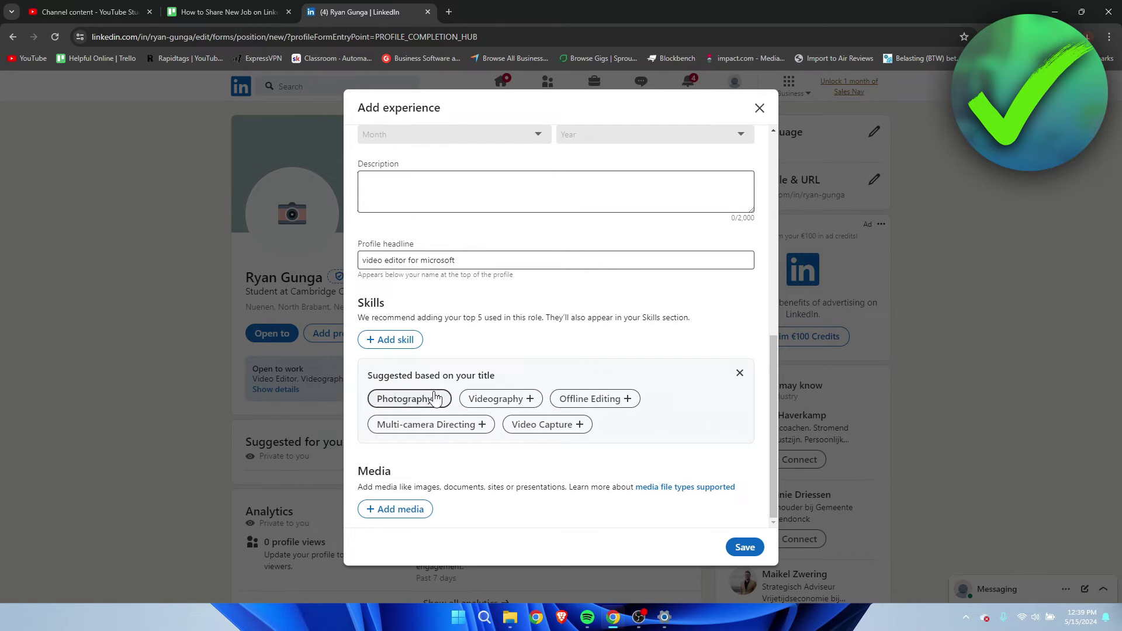
# Add skills Offline Editing, Videography and Video Editing, then move Video Editing to the top.
pyautogui.click(627, 399)
pyautogui.click(519, 437)
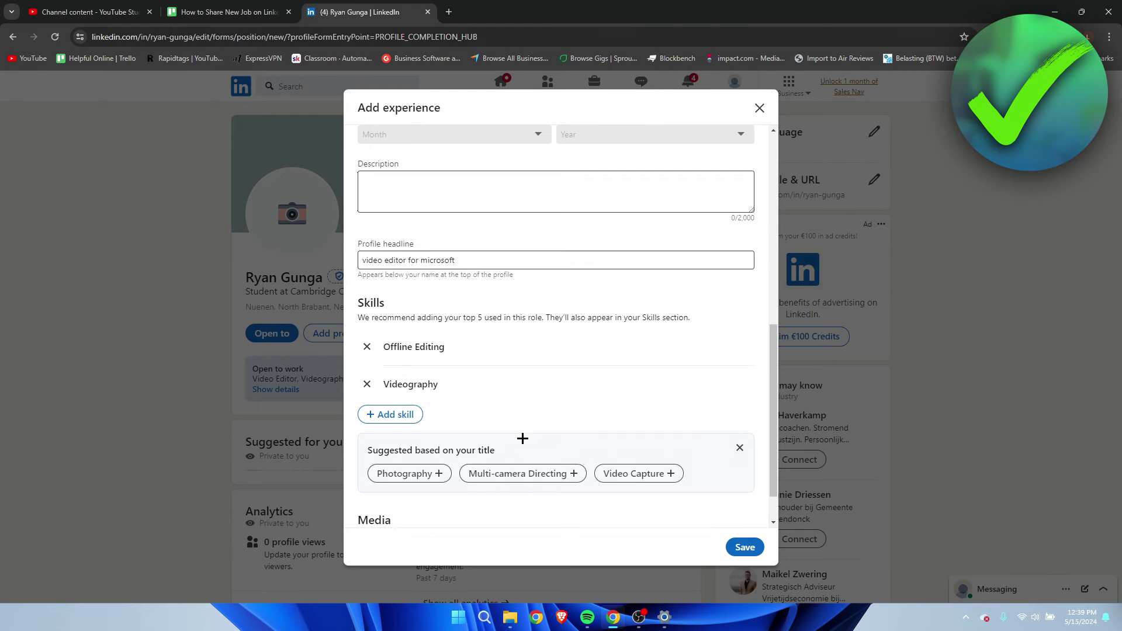
pyautogui.click(404, 418)
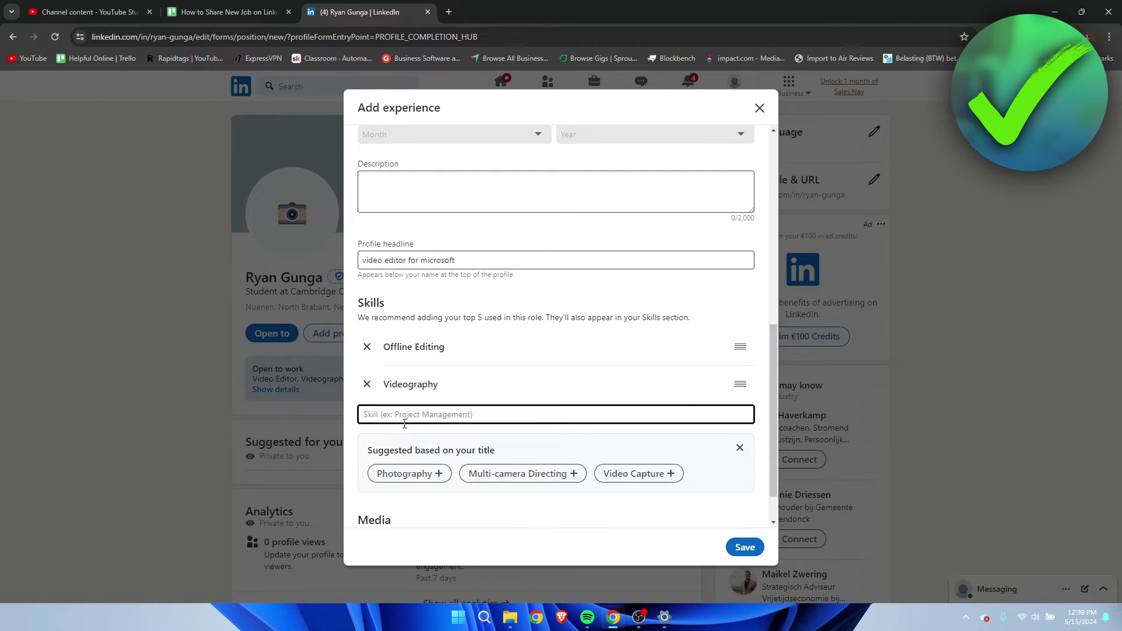
pyautogui.write('video')
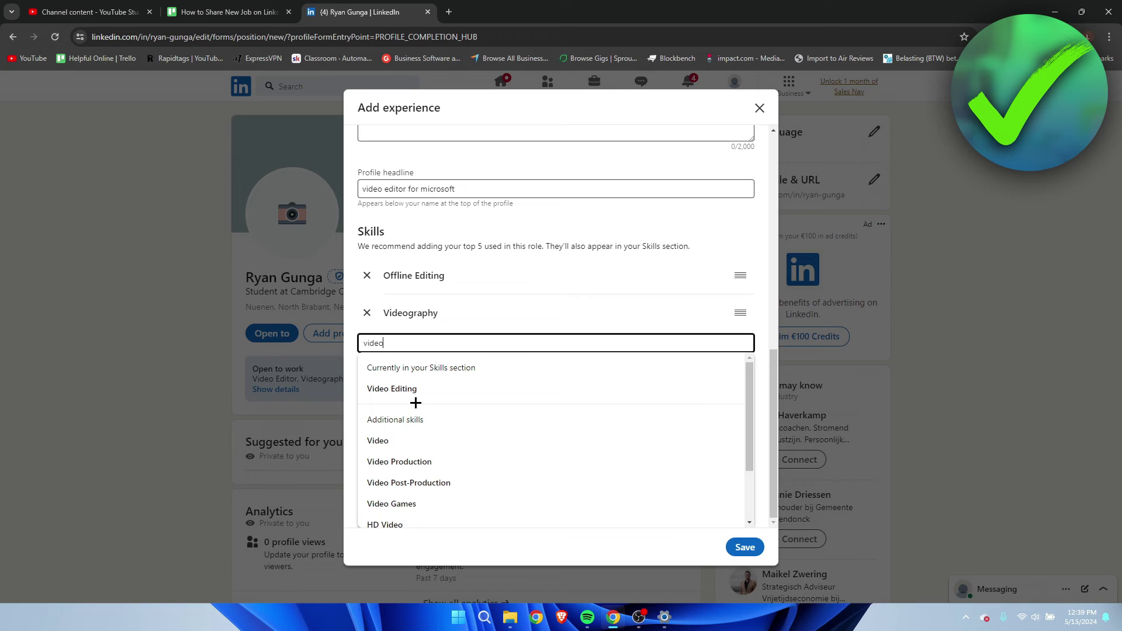
pyautogui.click(404, 390)
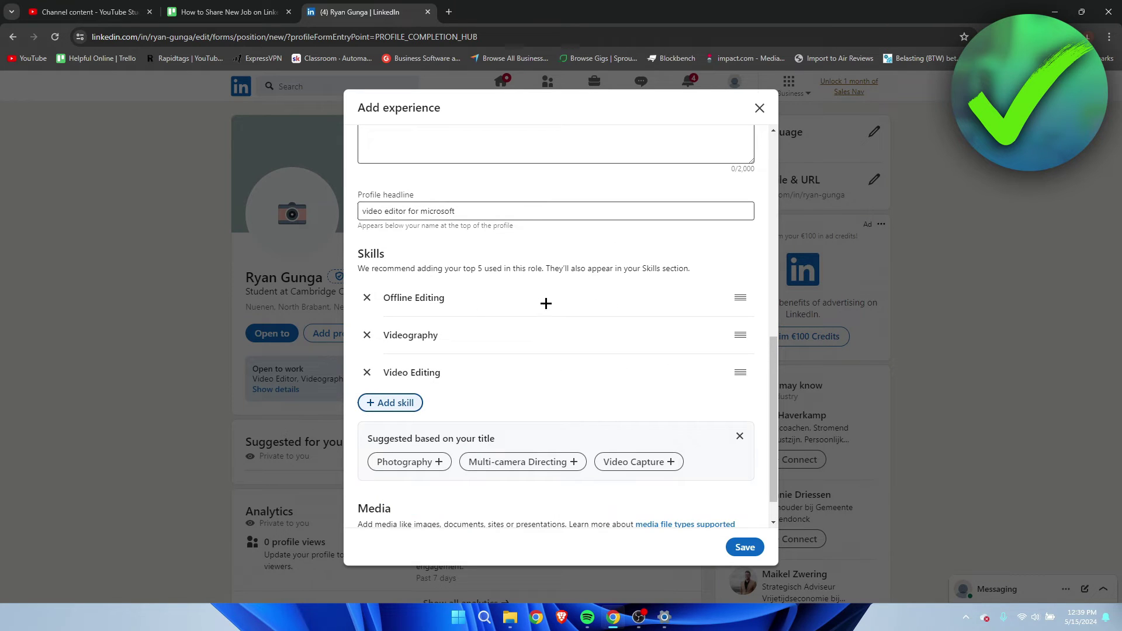
pyautogui.scroll(-1, 531, 319)
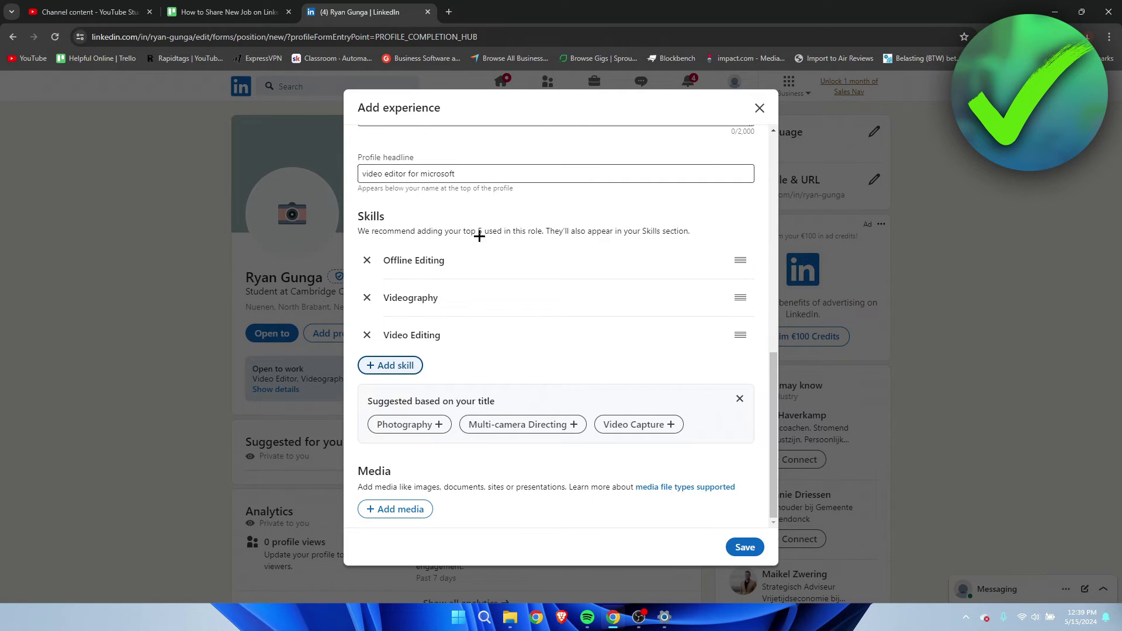
pyautogui.moveTo(744, 338); pyautogui.dragTo(739, 257)
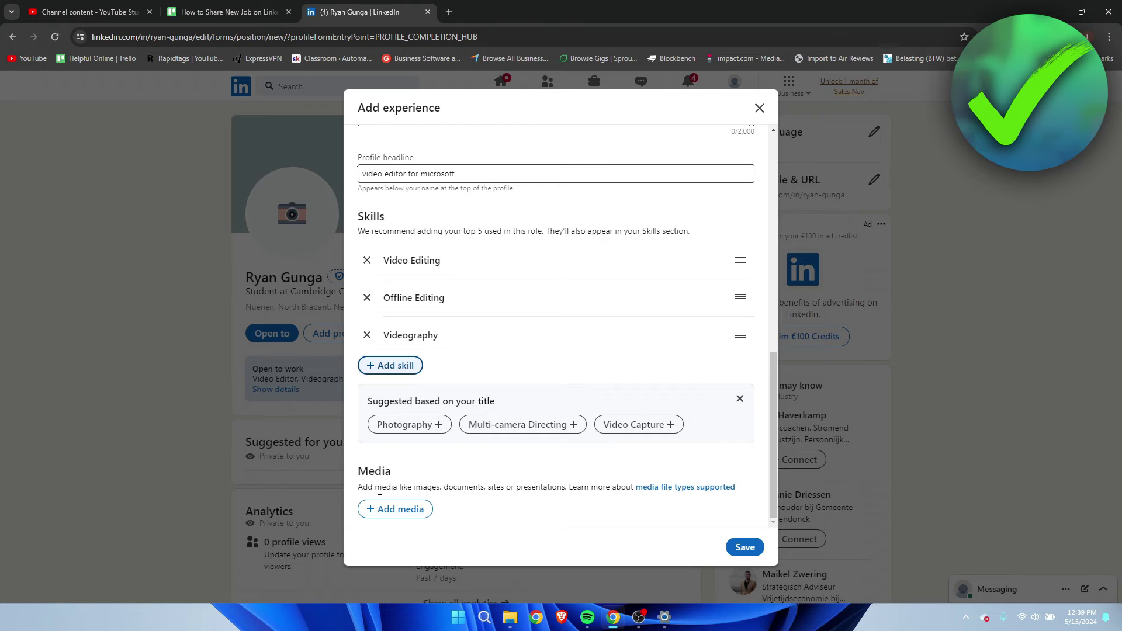
pyautogui.scroll(15, 438, 433)
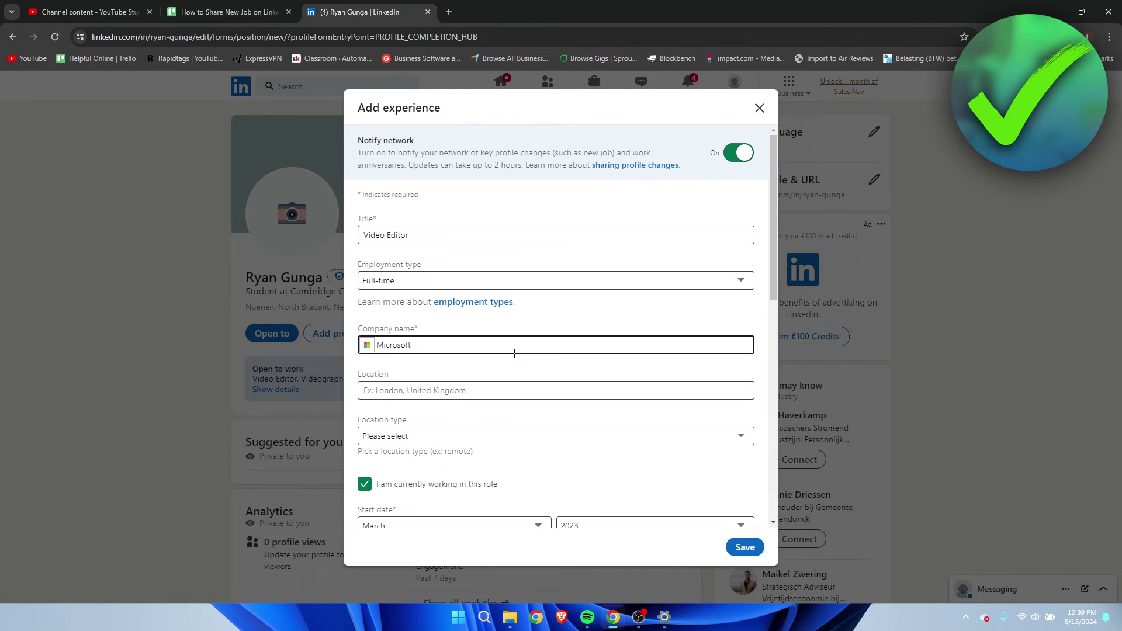
pyautogui.scroll(-12, 514, 353)
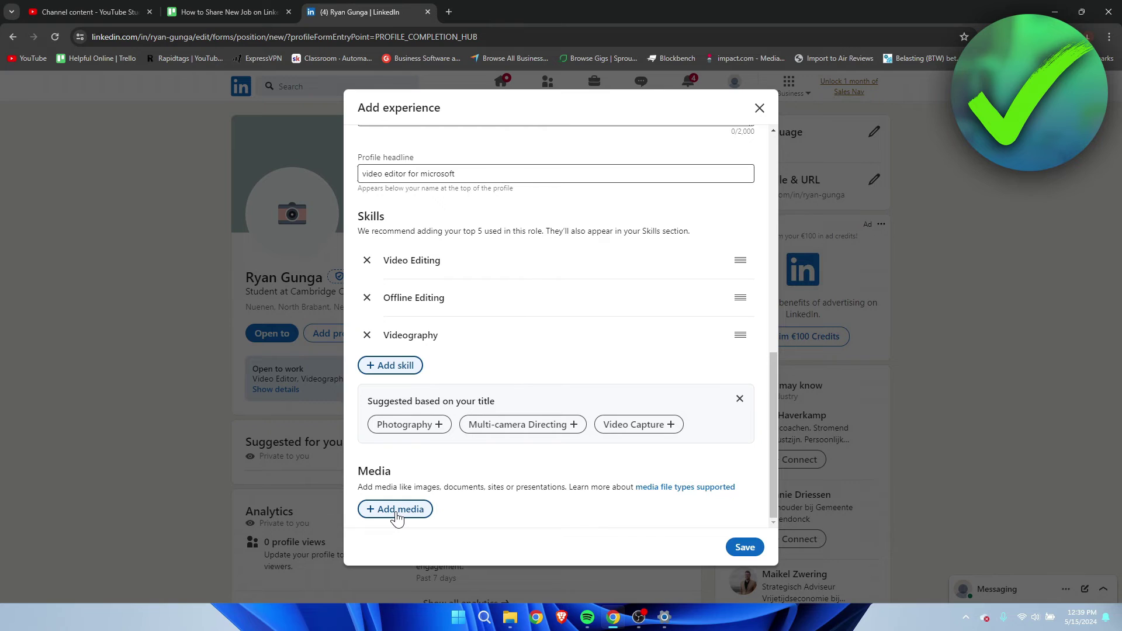
pyautogui.scroll(12, 463, 489)
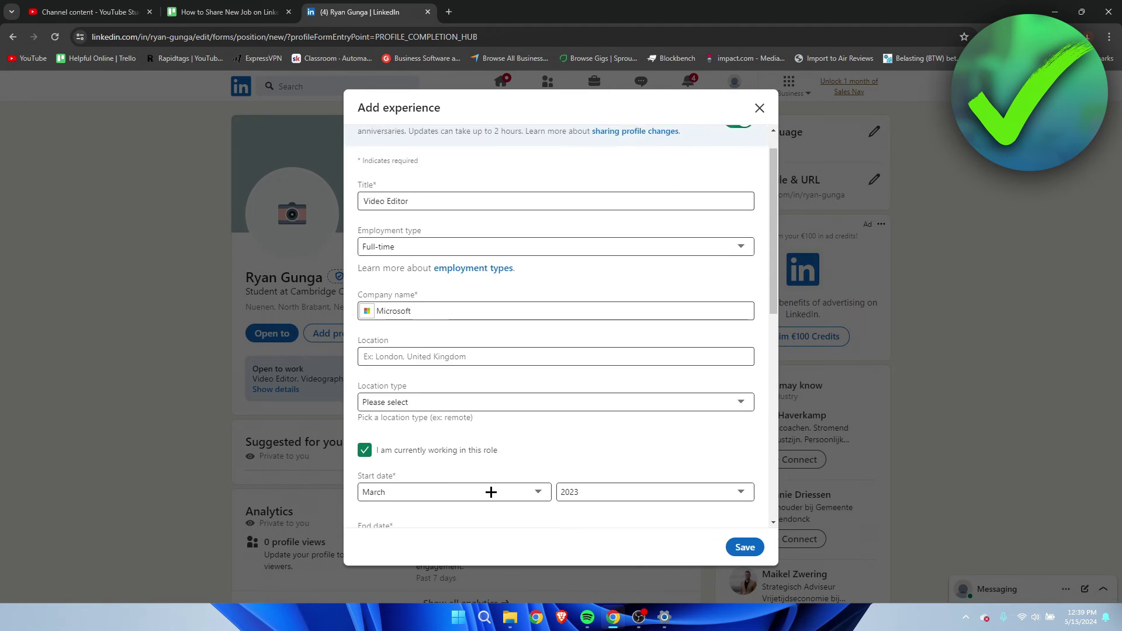
pyautogui.scroll(-12, 649, 433)
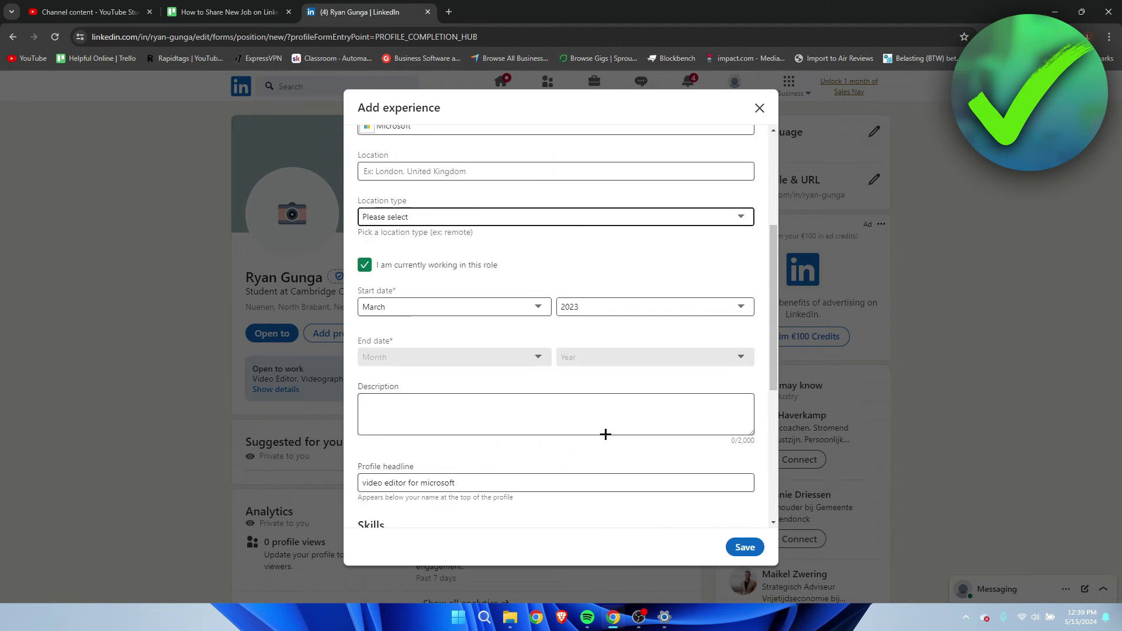
pyautogui.click(746, 548)
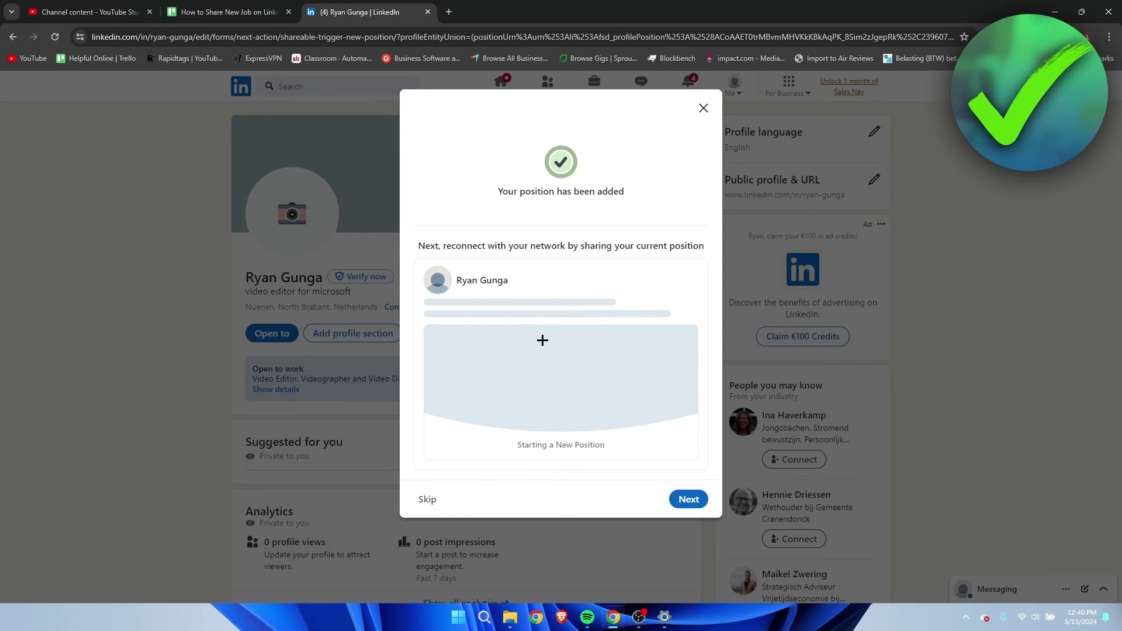
# Continue to the share prompt and check the post's audience settings.
pyautogui.click(689, 501)
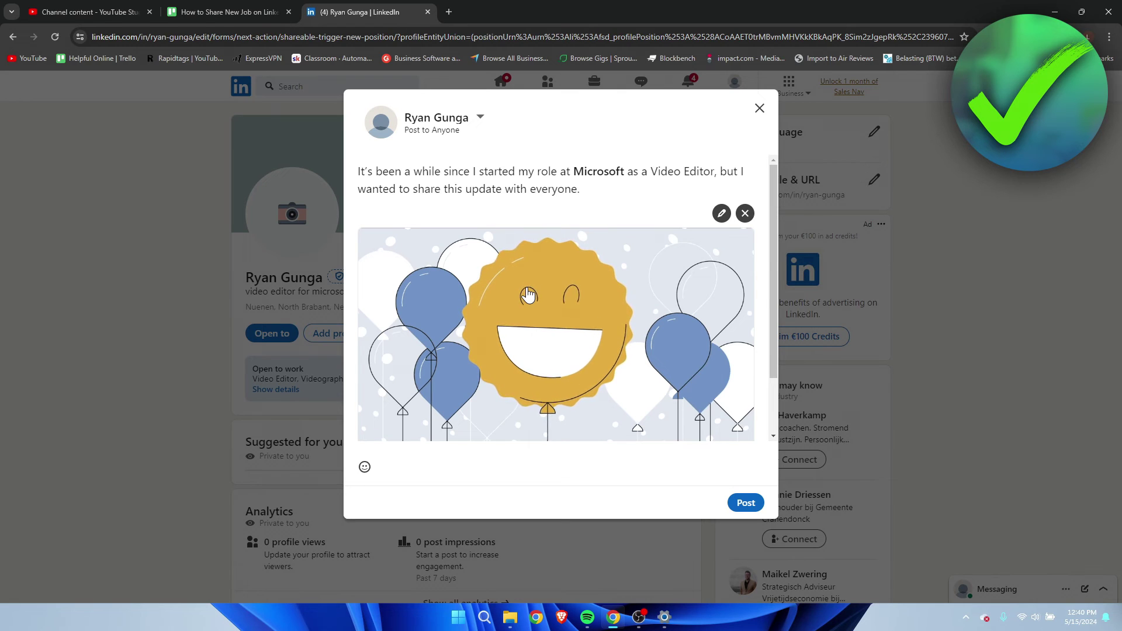
pyautogui.click(482, 117)
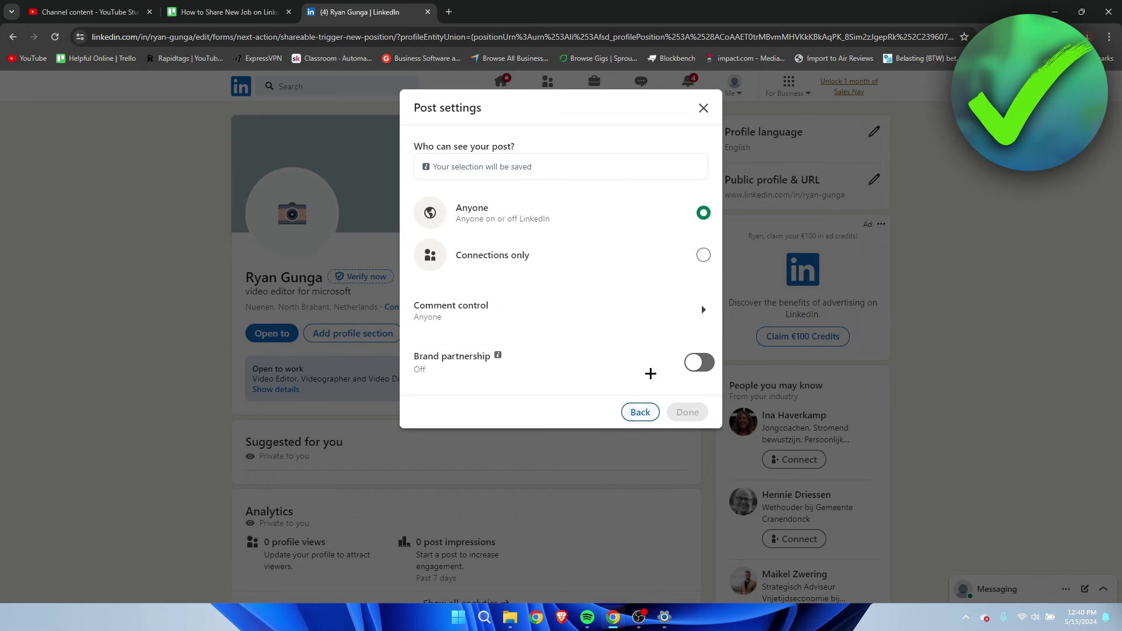
pyautogui.click(643, 414)
# Review the prefilled Starting a New Position post text and publish it.
pyautogui.scroll(-3, 645, 259)
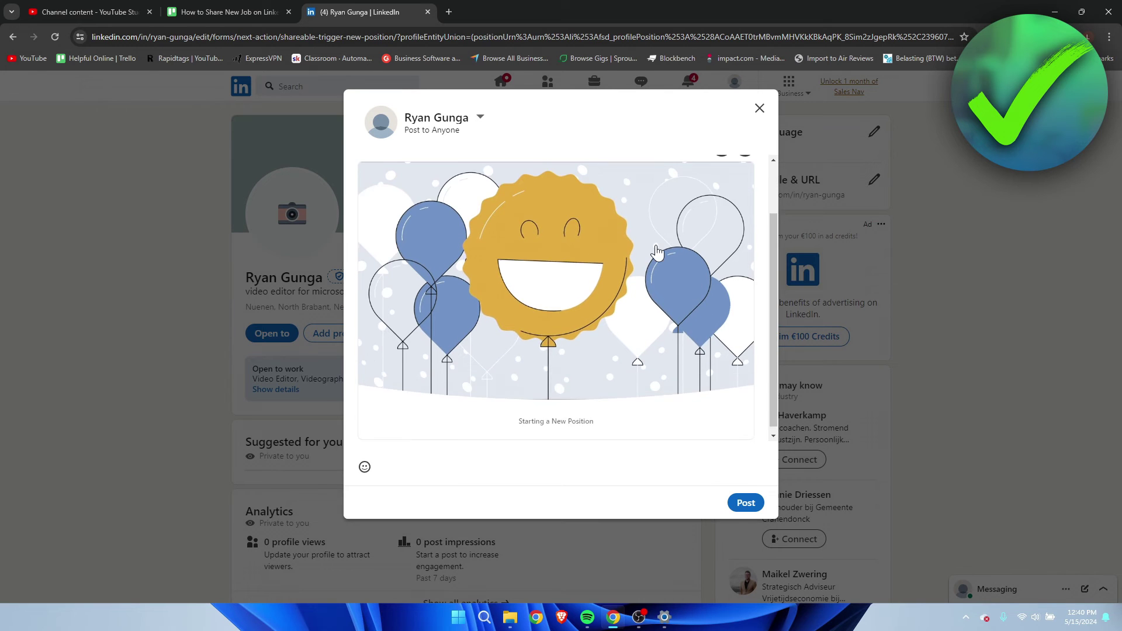
pyautogui.scroll(2, 646, 258)
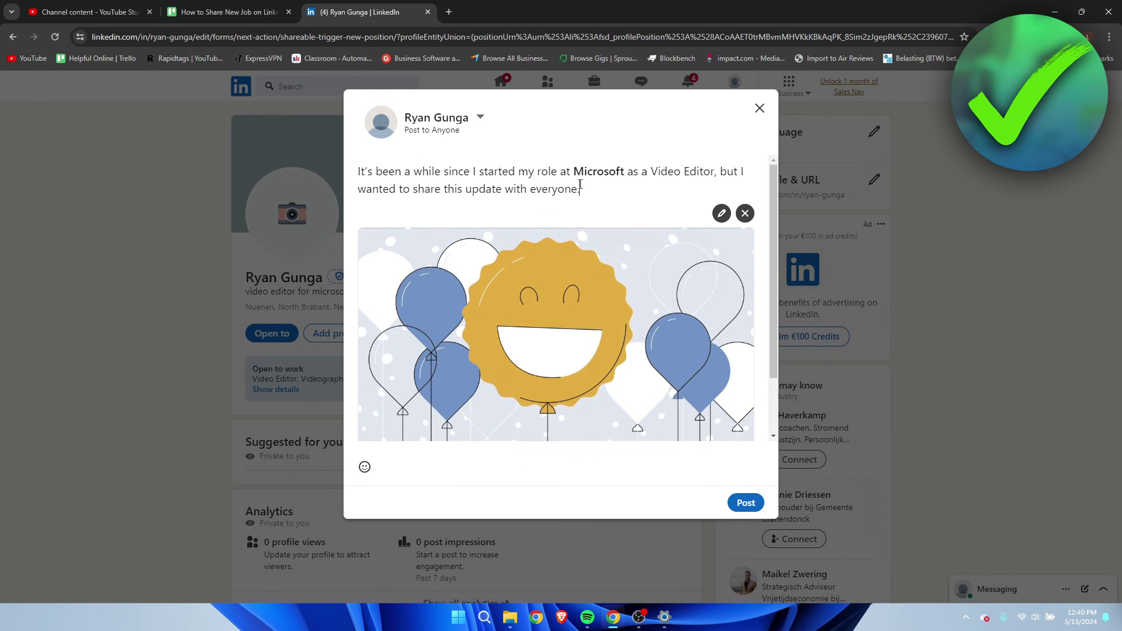
pyautogui.hotkey('ctrl', 'a')
pyautogui.click(625, 351)
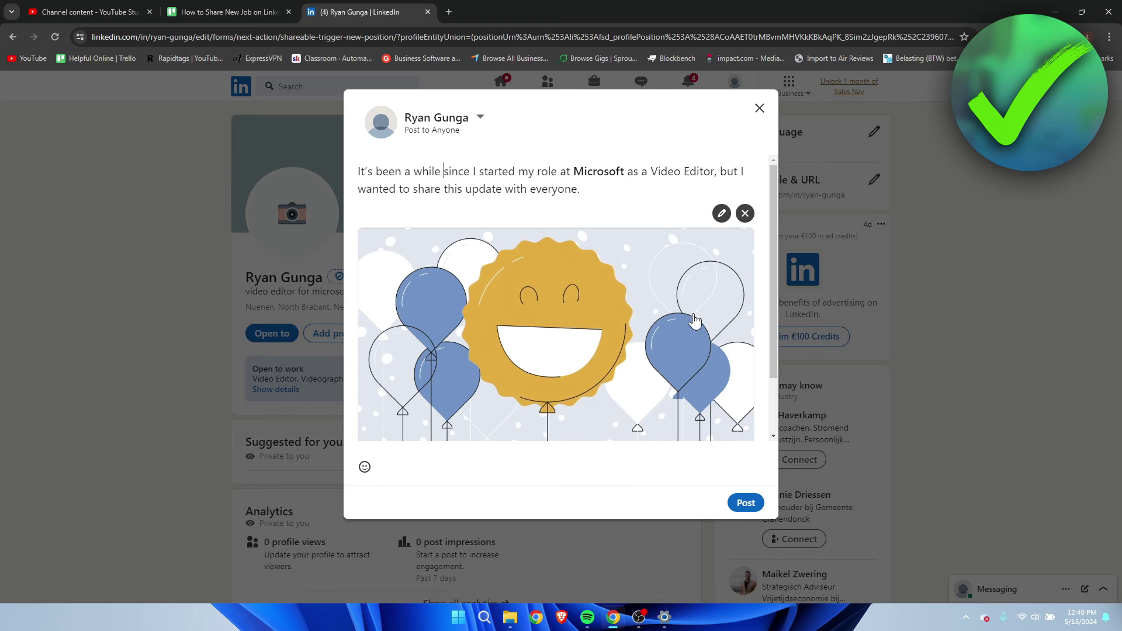
pyautogui.scroll(-1, 693, 408)
pyautogui.scroll(-1, 693, 408)
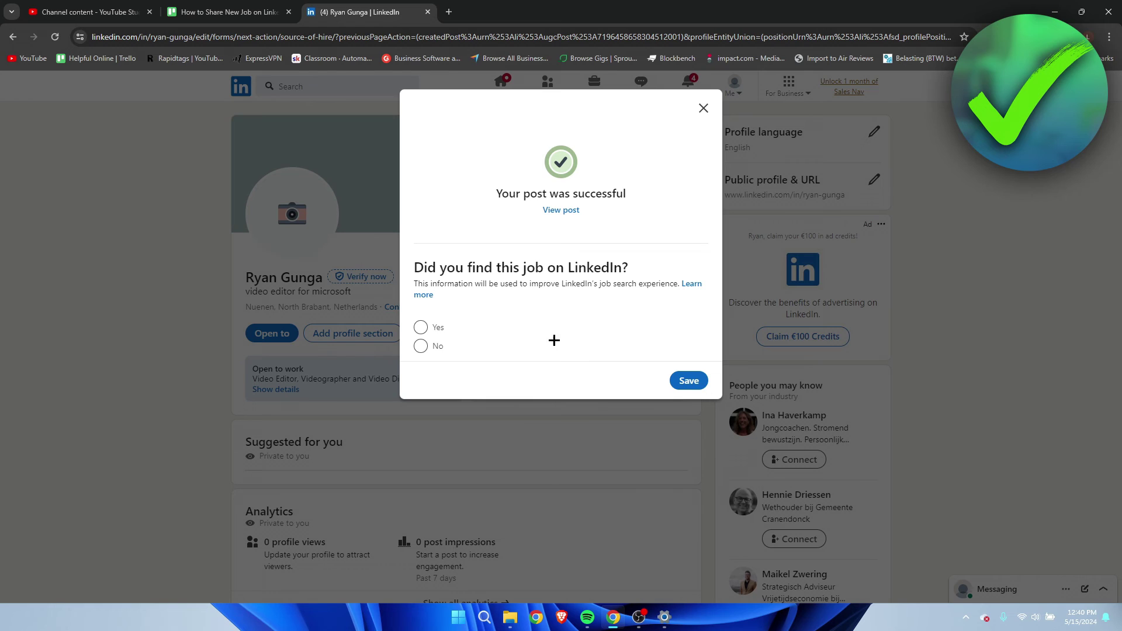
# Answer Yes to finding the job on LinkedIn, choose to display it, and save.
pyautogui.moveTo(405, 264); pyautogui.dragTo(641, 263)
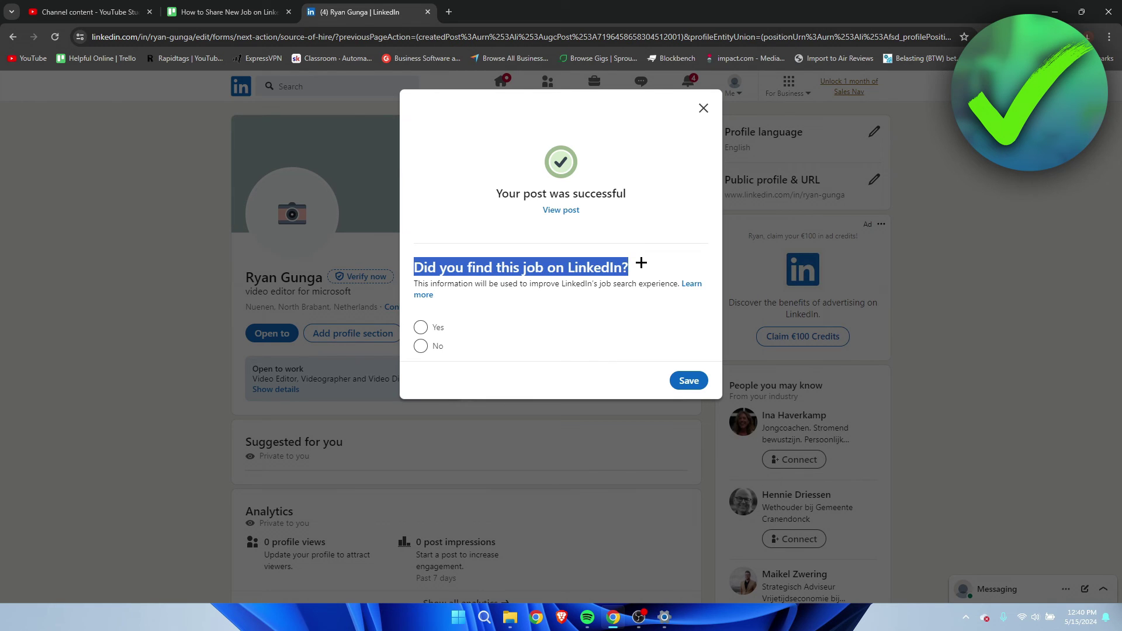
pyautogui.click(641, 263)
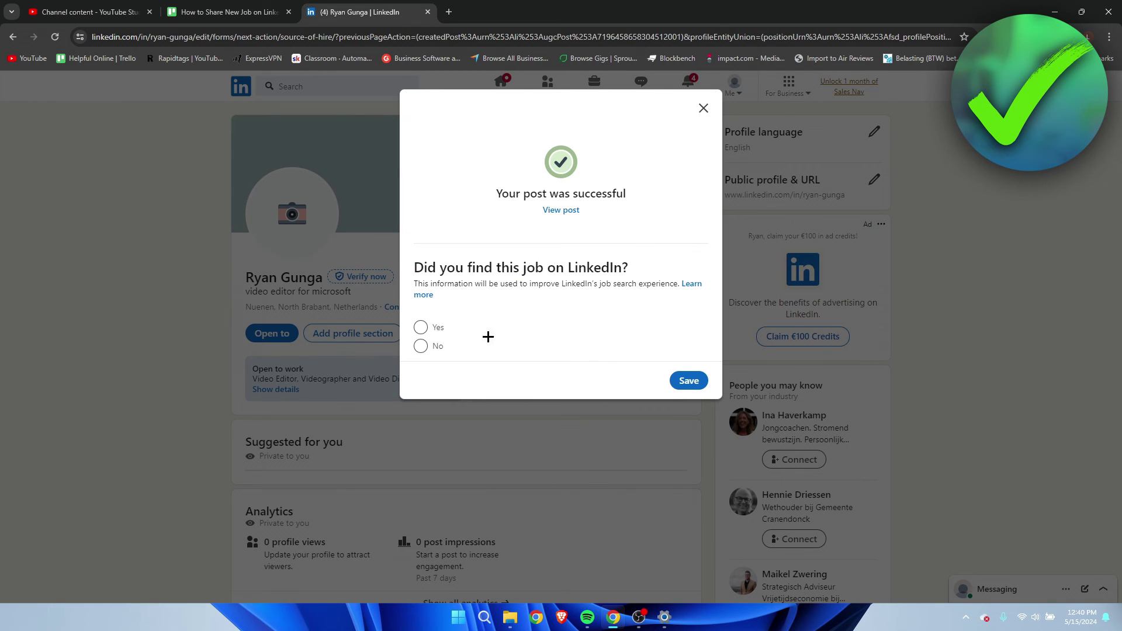
pyautogui.click(421, 327)
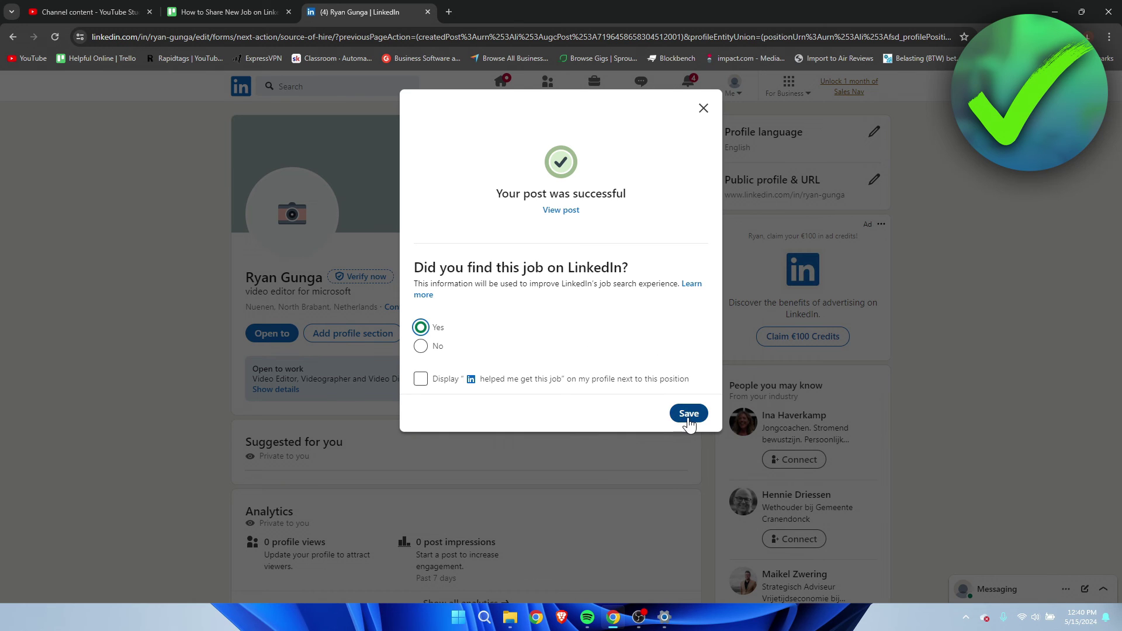
pyautogui.click(689, 413)
pyautogui.click(421, 378)
pyautogui.scroll(-7, 425, 390)
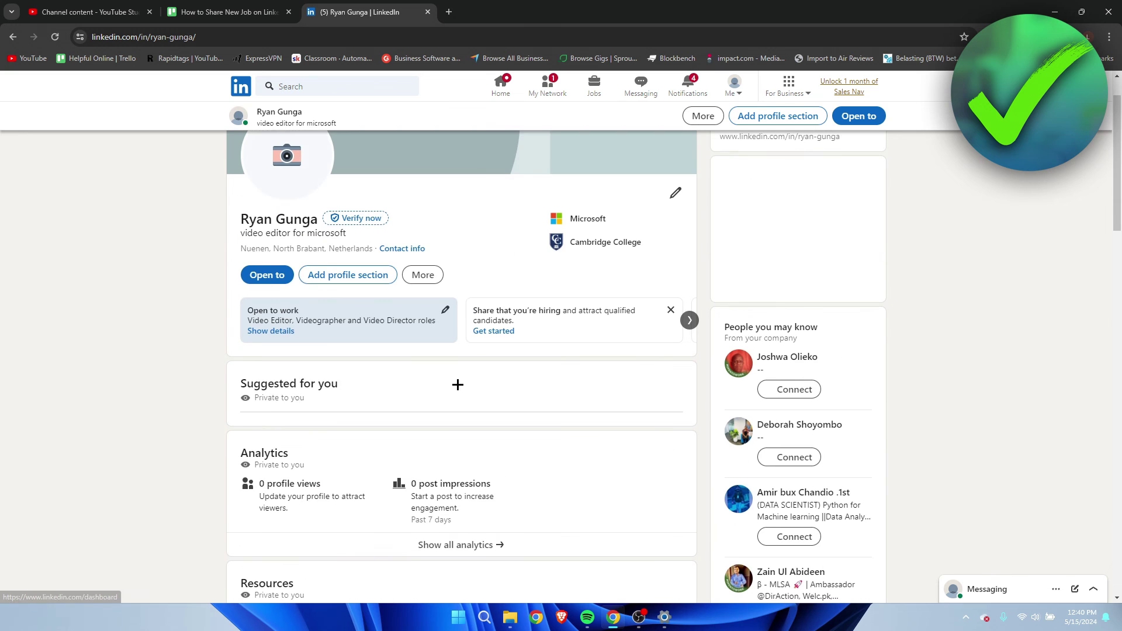
# Scroll to Experience showing Video Editor at Microsoft, Full-time, from Mar 2023.
pyautogui.scroll(-4, 458, 387)
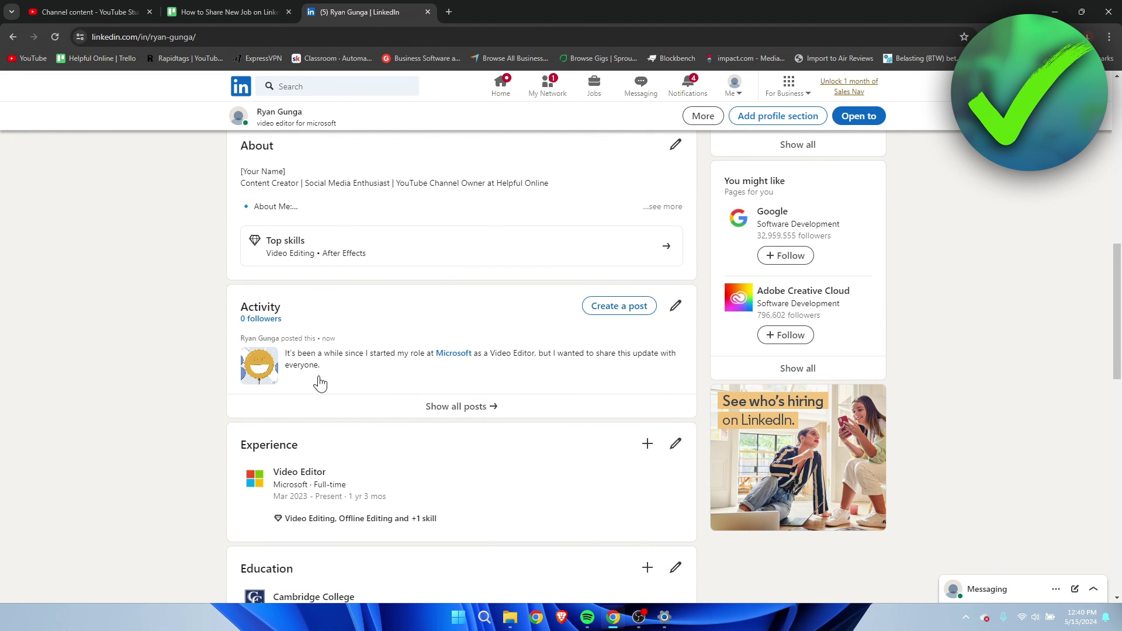
pyautogui.scroll(-1, 477, 368)
pyautogui.scroll(-2, 476, 368)
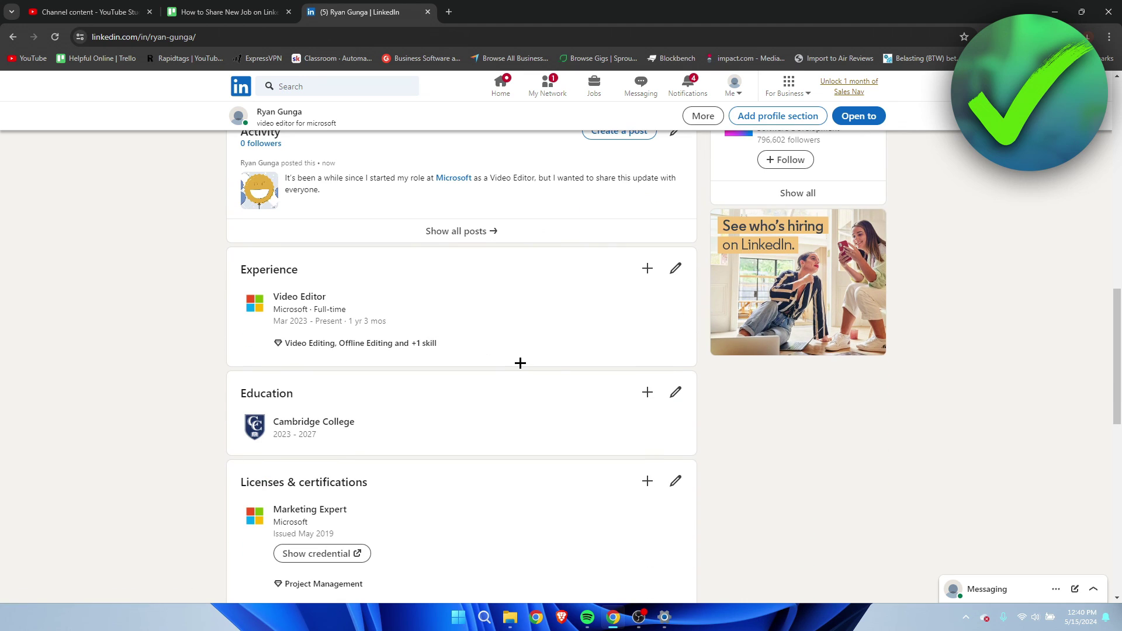
pyautogui.moveTo(245, 270); pyautogui.dragTo(353, 270)
pyautogui.click(353, 270)
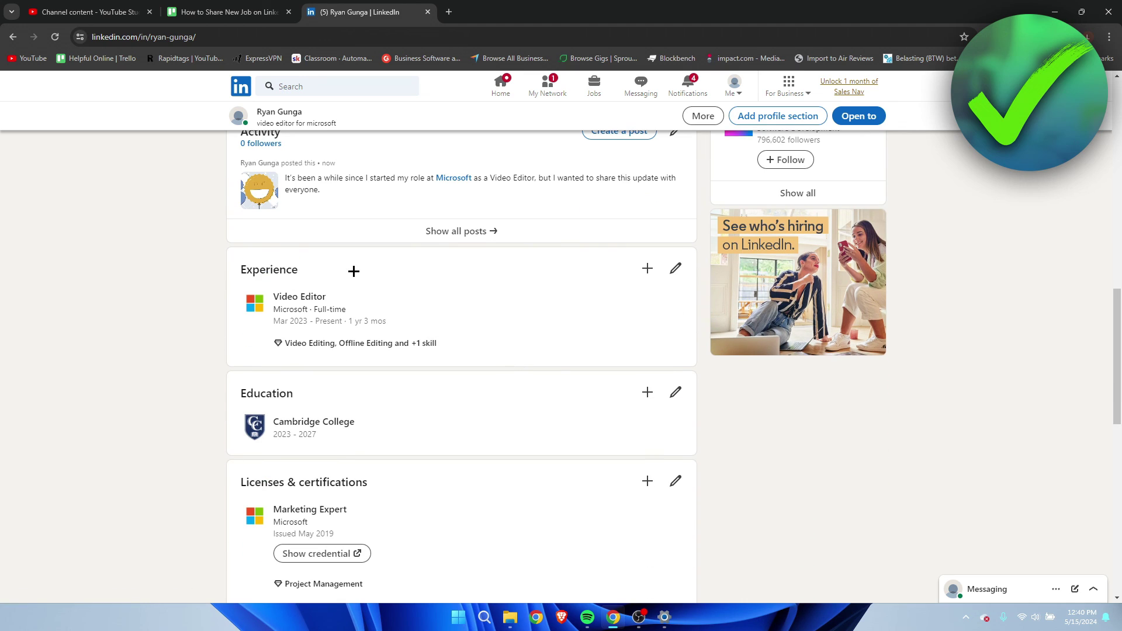